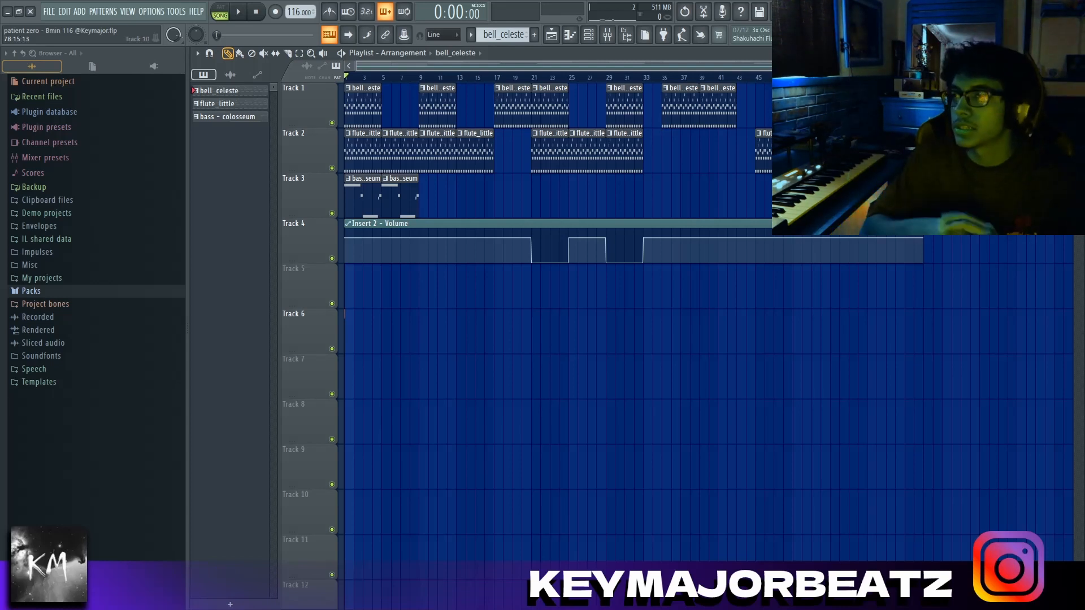
{"action": "left_click", "coordinate": [588, 35]}
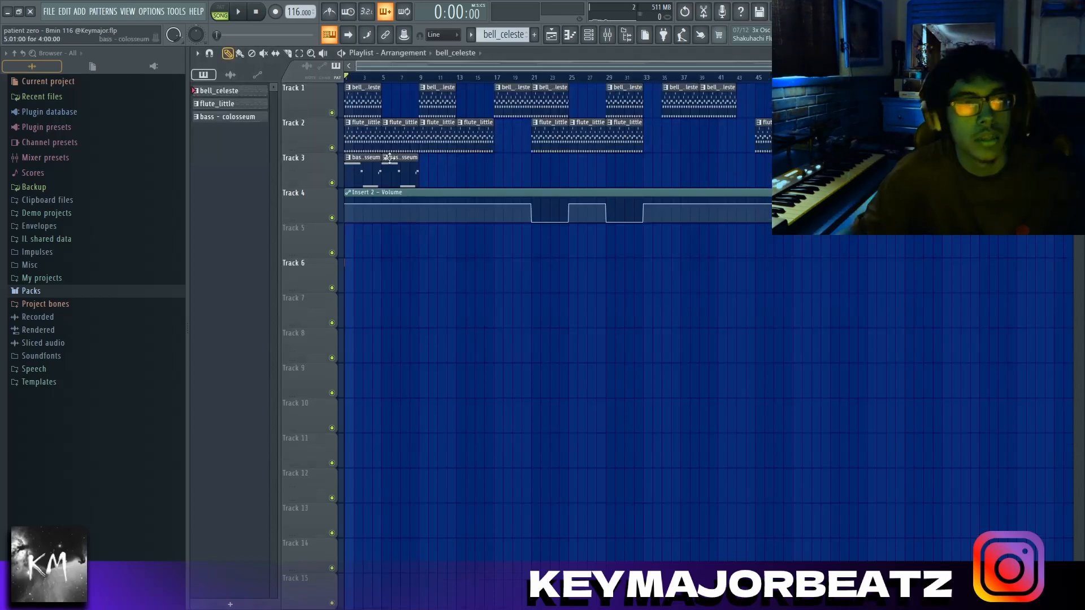
{"action": "left_click_drag", "start_coordinate": [943, 221], "coordinate": [349, 84]}
{"action": "left_click", "coordinate": [666, 310], "text": "ctrl"}
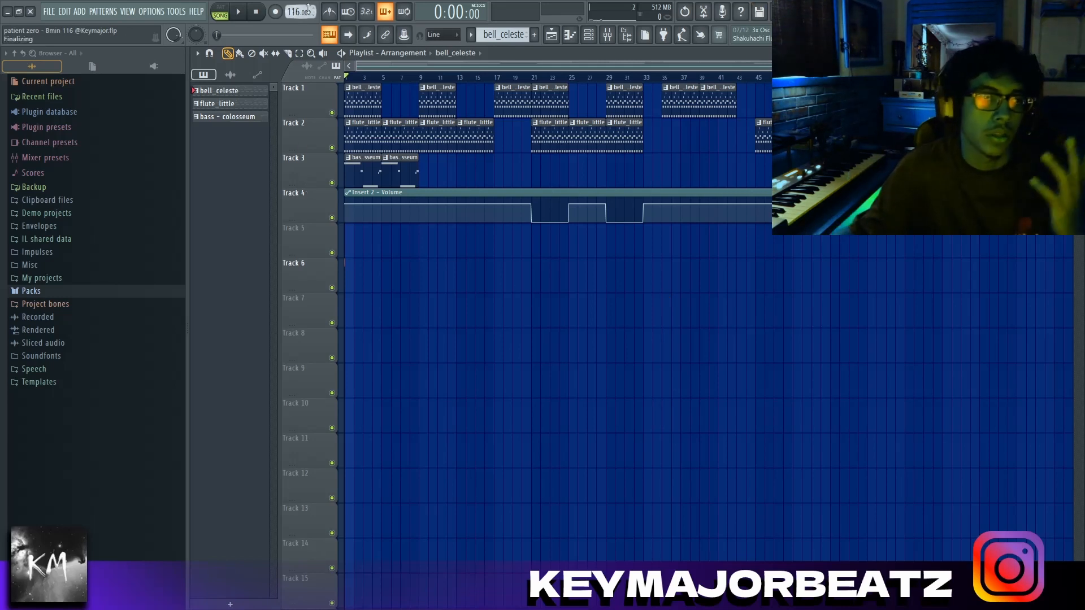
Open the bell_celeste channel's sampler settings, locate its sample in the browser and view its volume envelope.
{"action": "left_click", "coordinate": [587, 34]}
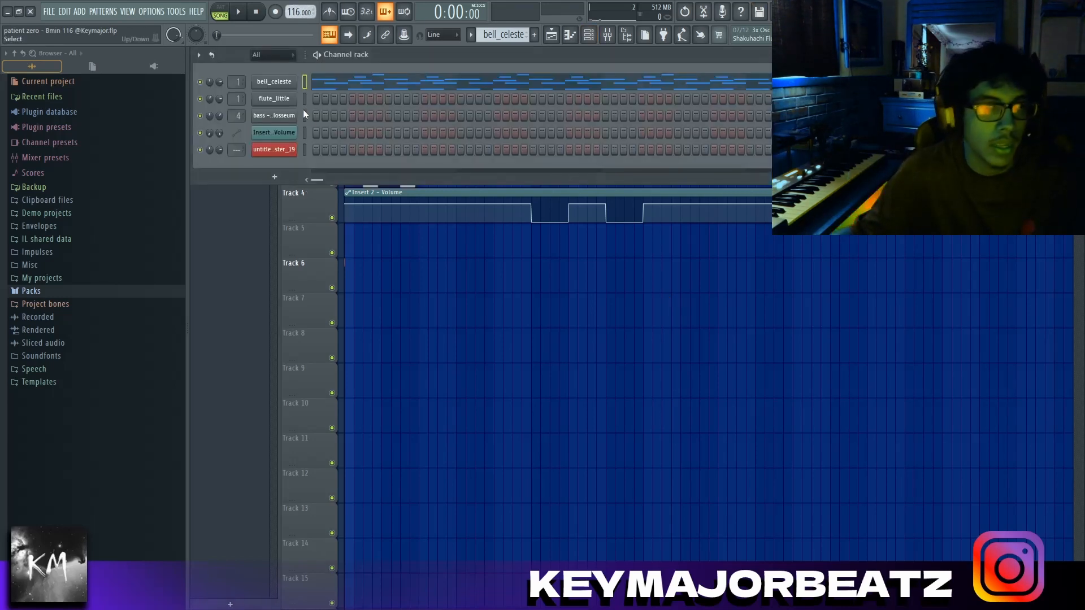
{"action": "left_click", "coordinate": [275, 84]}
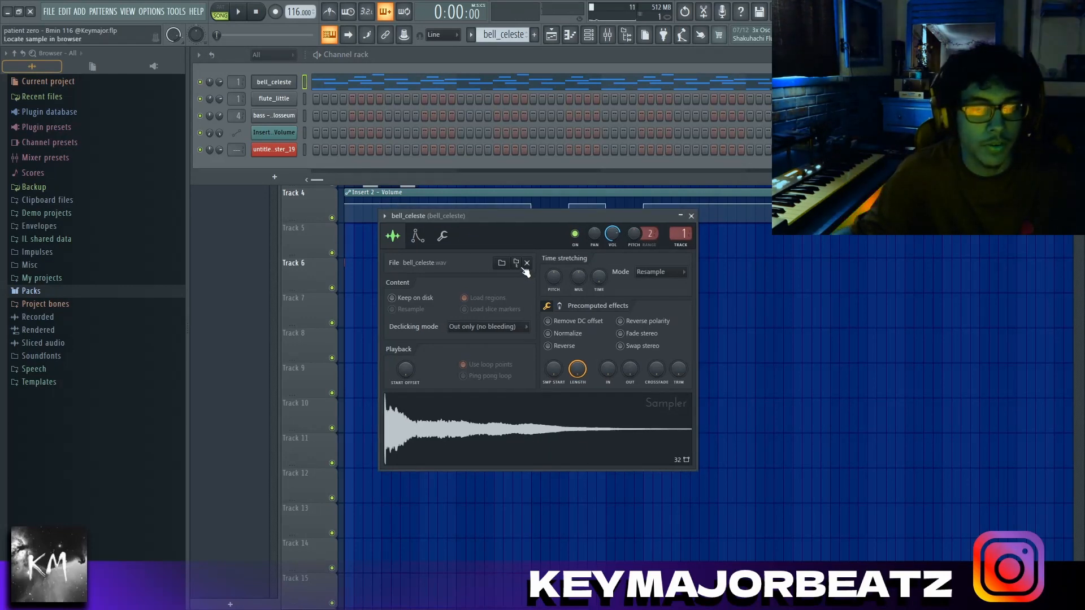
{"action": "left_click", "coordinate": [31, 290]}
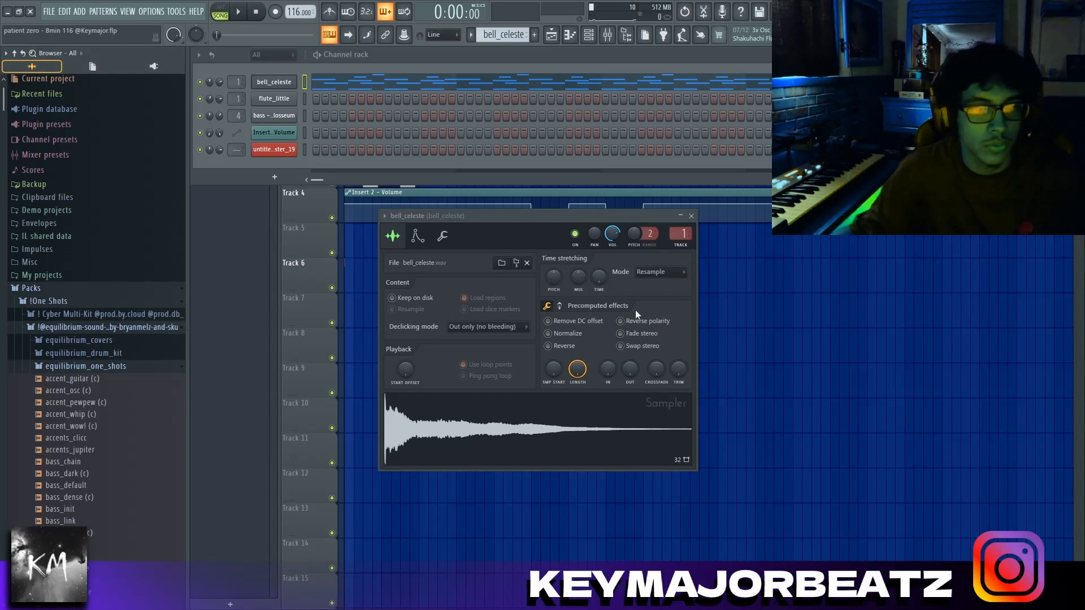
{"action": "left_click", "coordinate": [417, 236]}
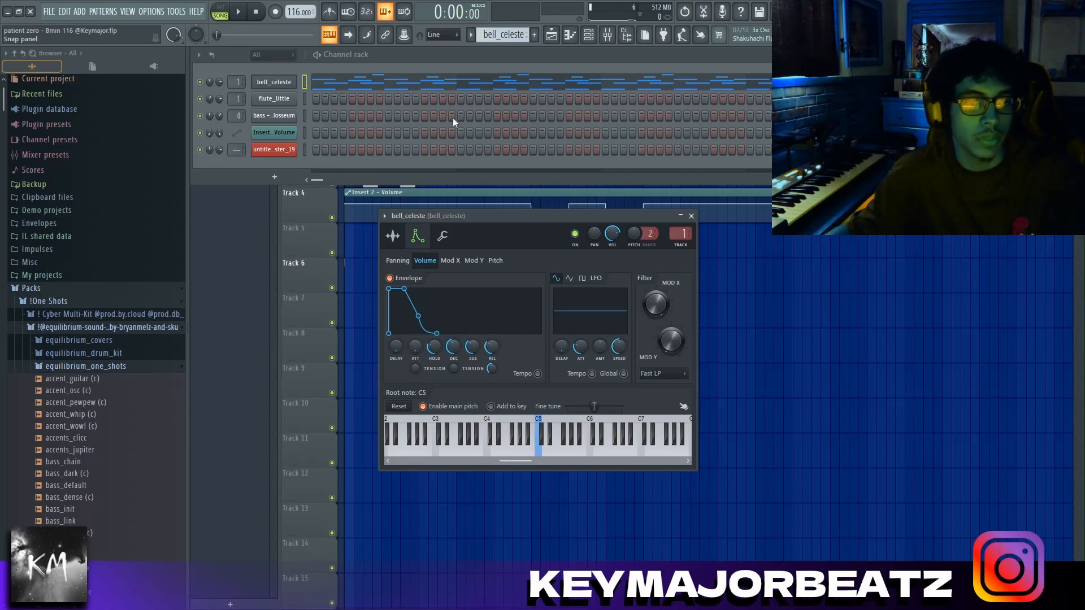
Open the bell_celeste pattern in the piano roll and play it through.
{"action": "left_click", "coordinate": [383, 86]}
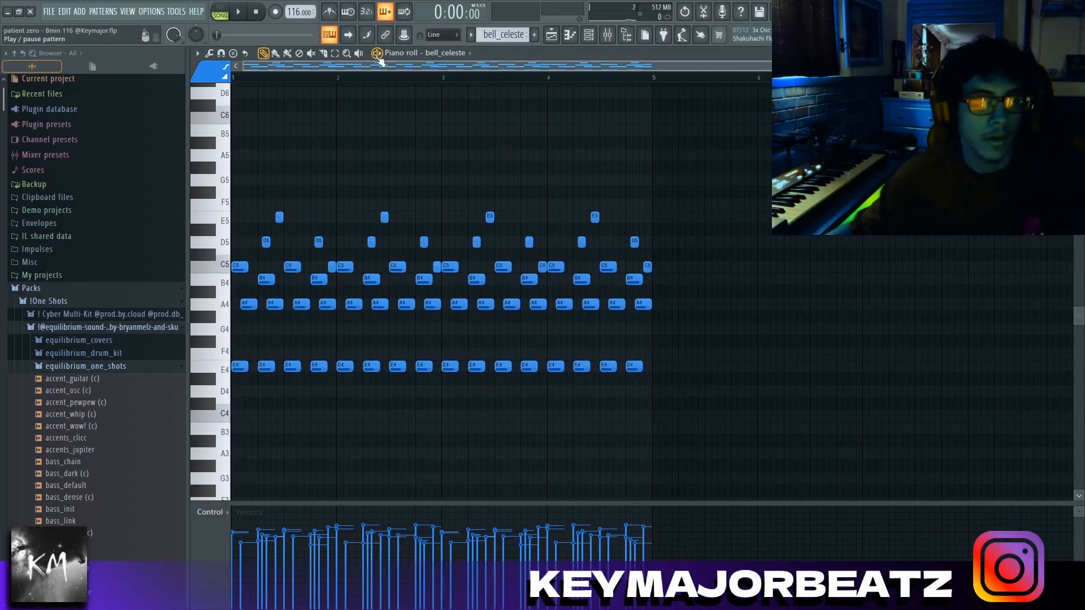
{"action": "key", "text": "space"}
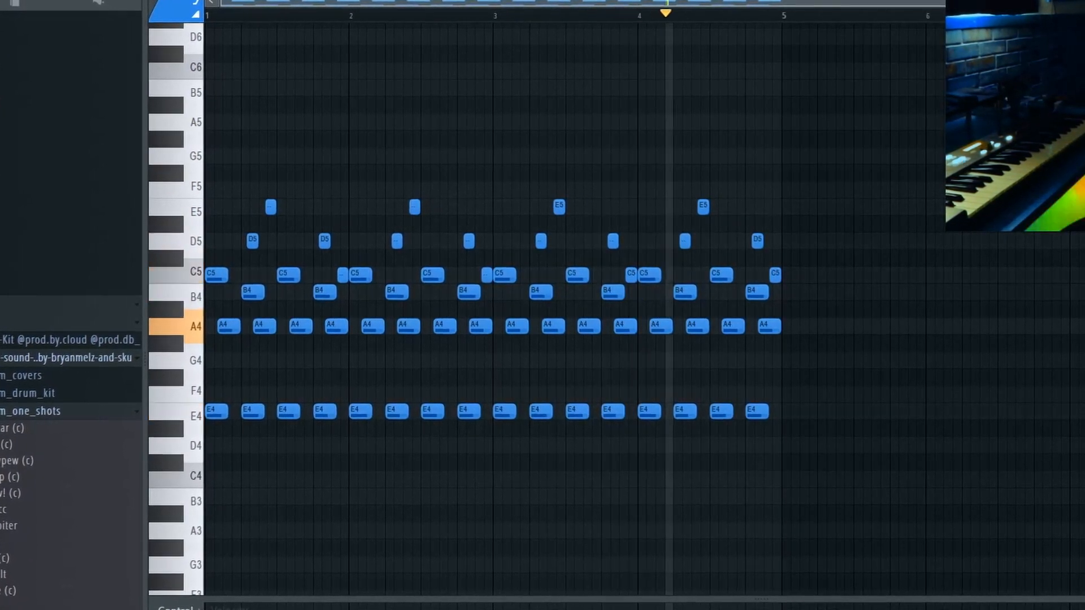
{"action": "key", "text": "space"}
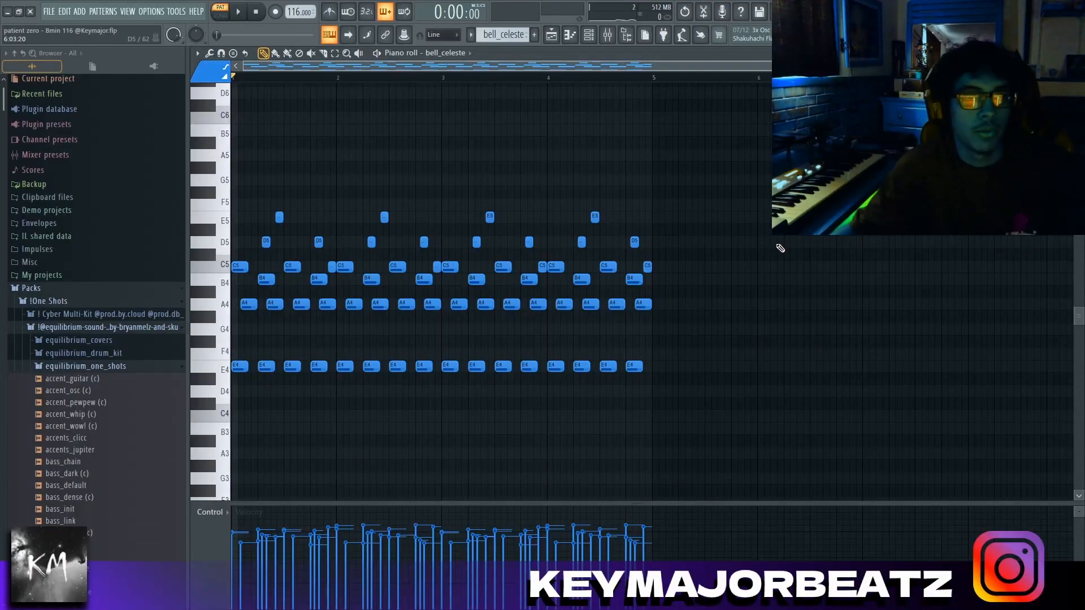
Set the main snap to 1/3 step and compare its grid with the Line setting in the piano roll.
{"action": "left_click", "coordinate": [443, 35]}
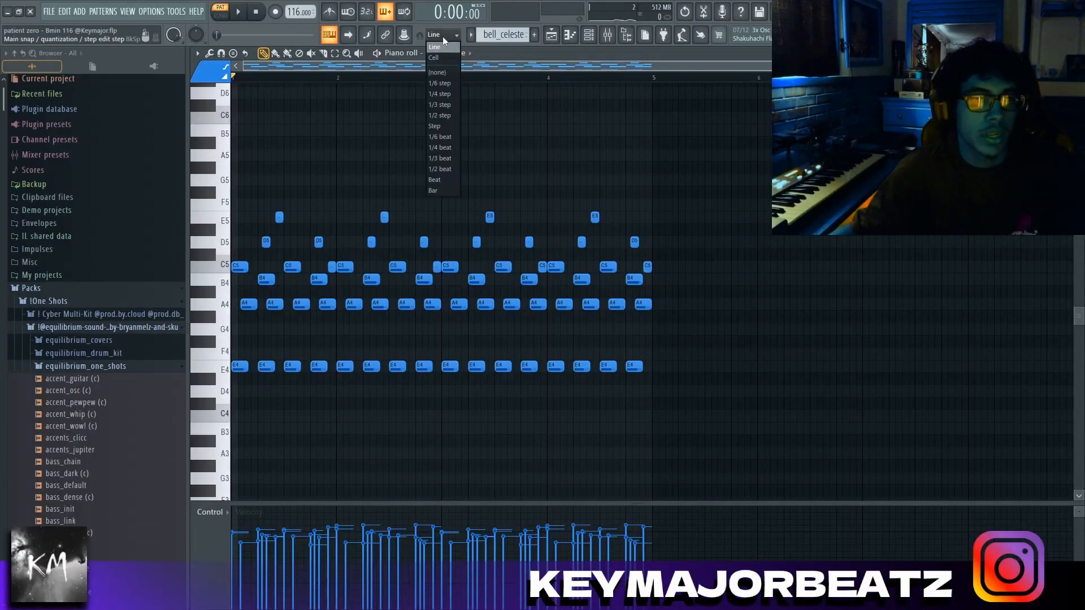
{"action": "left_click", "coordinate": [439, 104]}
{"action": "left_click", "coordinate": [442, 34]}
{"action": "left_click", "coordinate": [442, 46]}
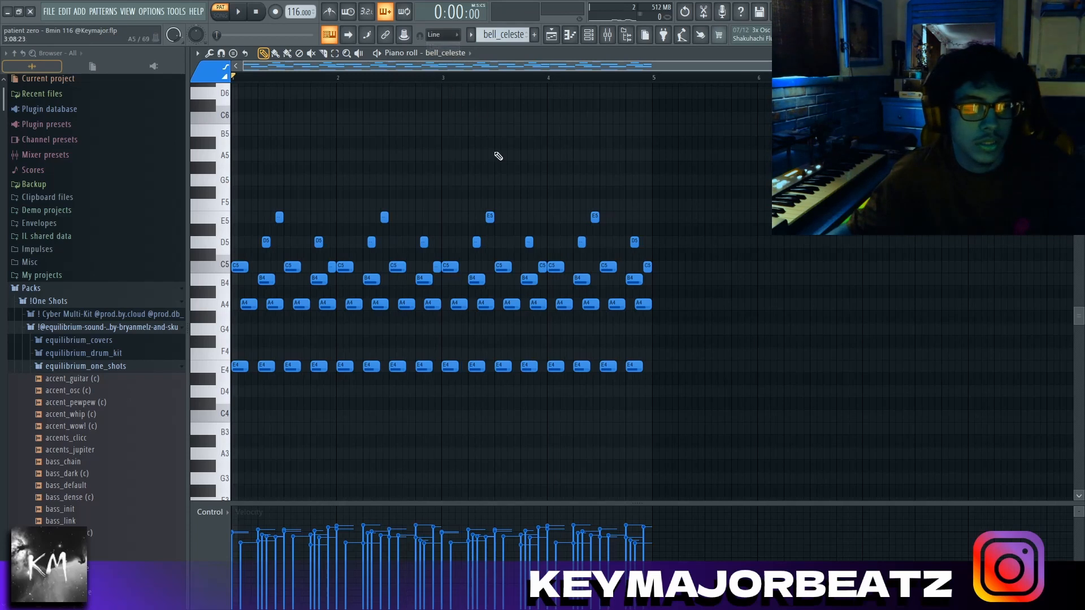
{"action": "left_click", "coordinate": [442, 34]}
{"action": "left_click", "coordinate": [440, 104]}
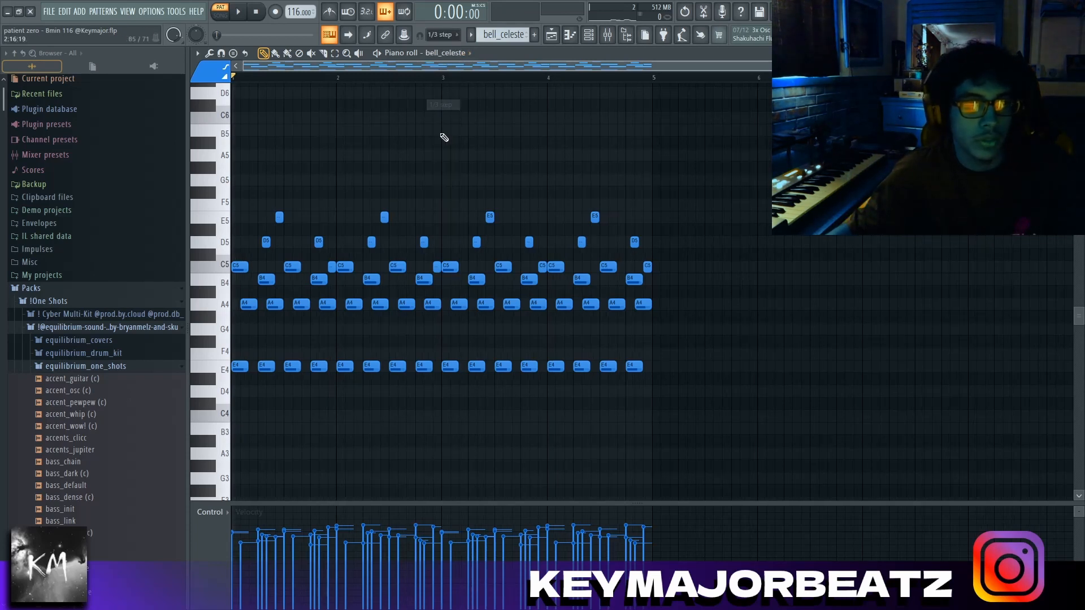
{"action": "scroll", "coordinate": [441, 141], "scroll_direction": "up", "scroll_amount": 3}
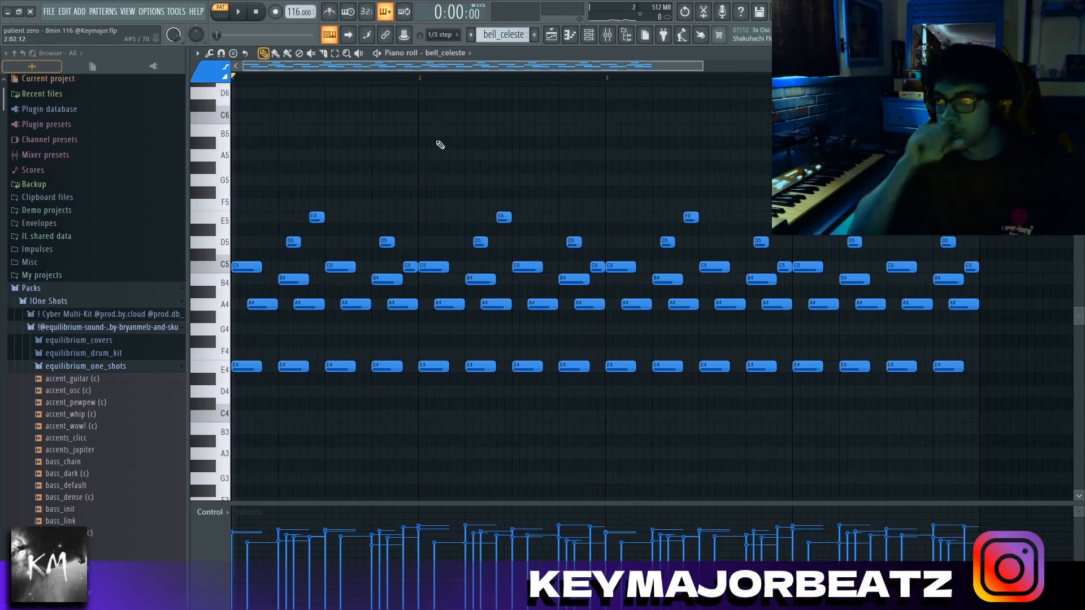
{"action": "scroll", "coordinate": [321, 321], "scroll_direction": "down", "scroll_amount": 3}
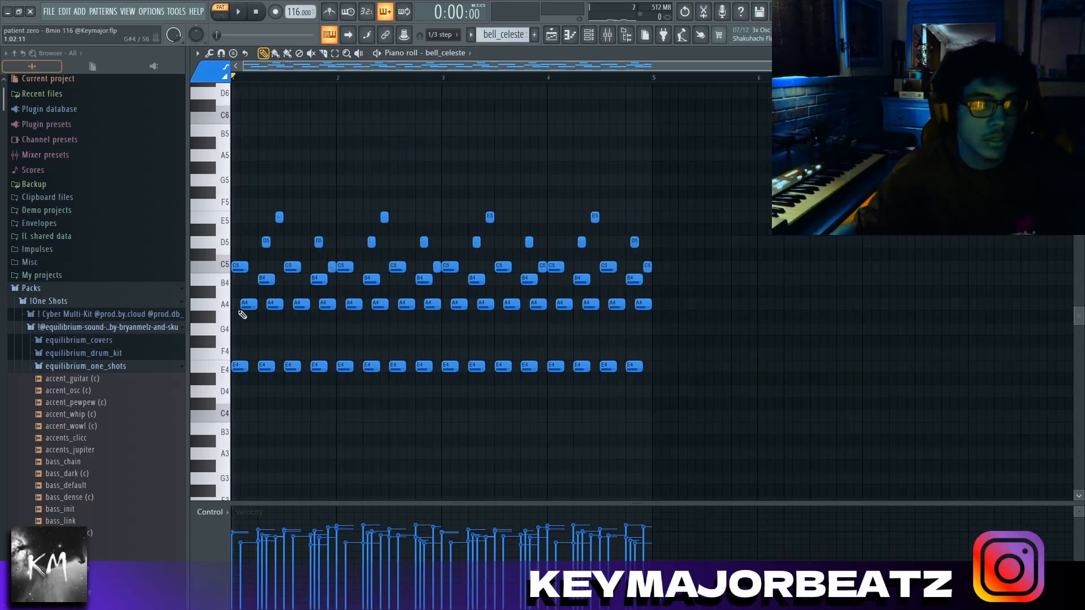
Delete the A4, D5 and E5 notes to hear the base layer alone, and undo the deletion.
{"action": "left_click", "coordinate": [224, 309], "text": "ctrl"}
{"action": "left_click_drag", "start_coordinate": [222, 254], "coordinate": [219, 146]}
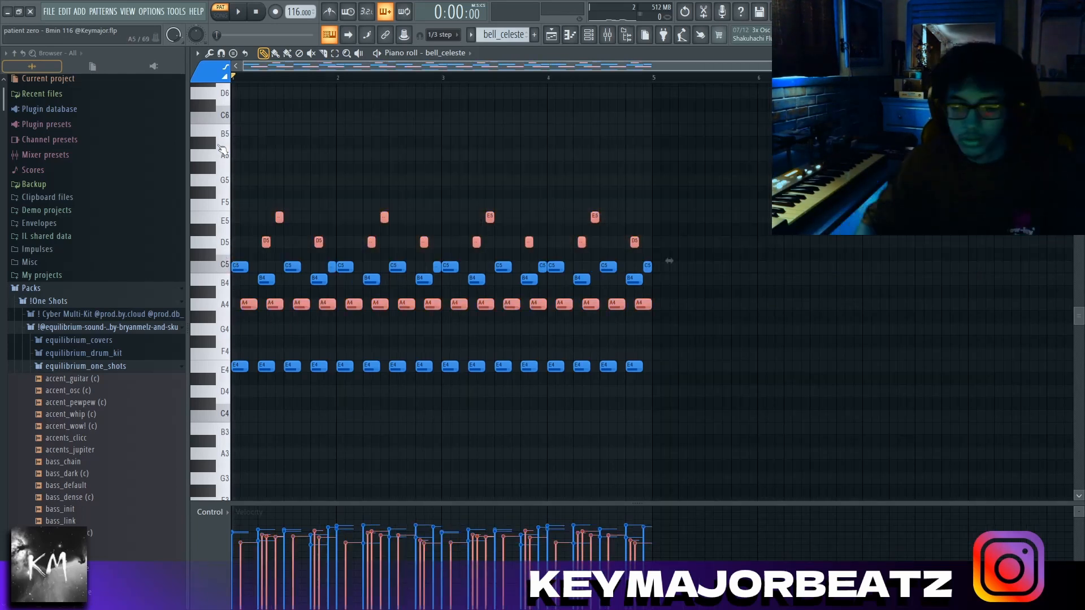
{"action": "key", "text": "Delete"}
{"action": "key", "text": "space"}
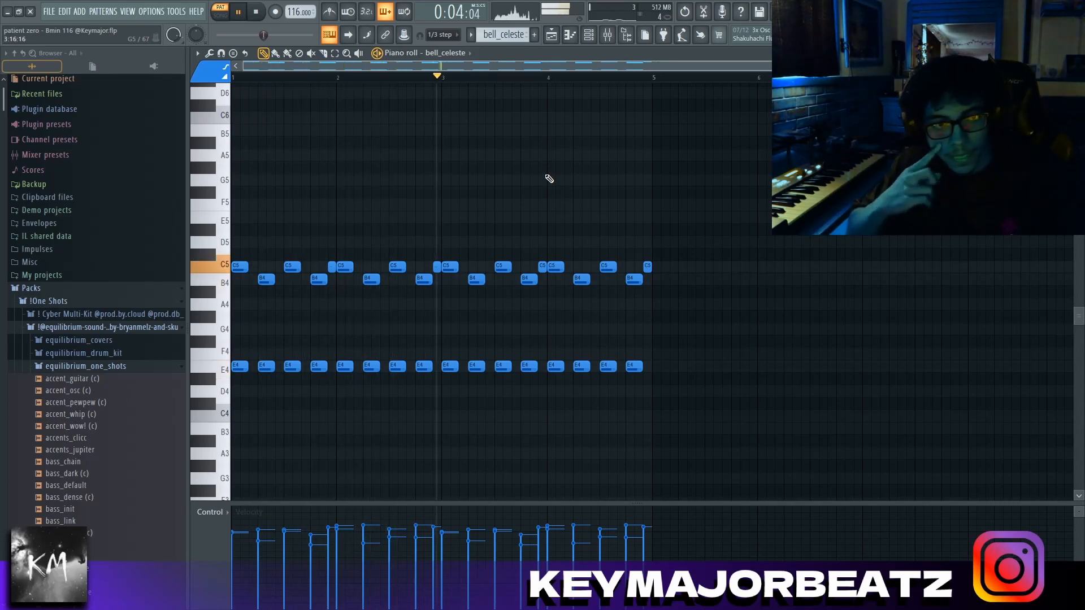
{"action": "key", "text": "space"}
{"action": "key", "text": "ctrl+z"}
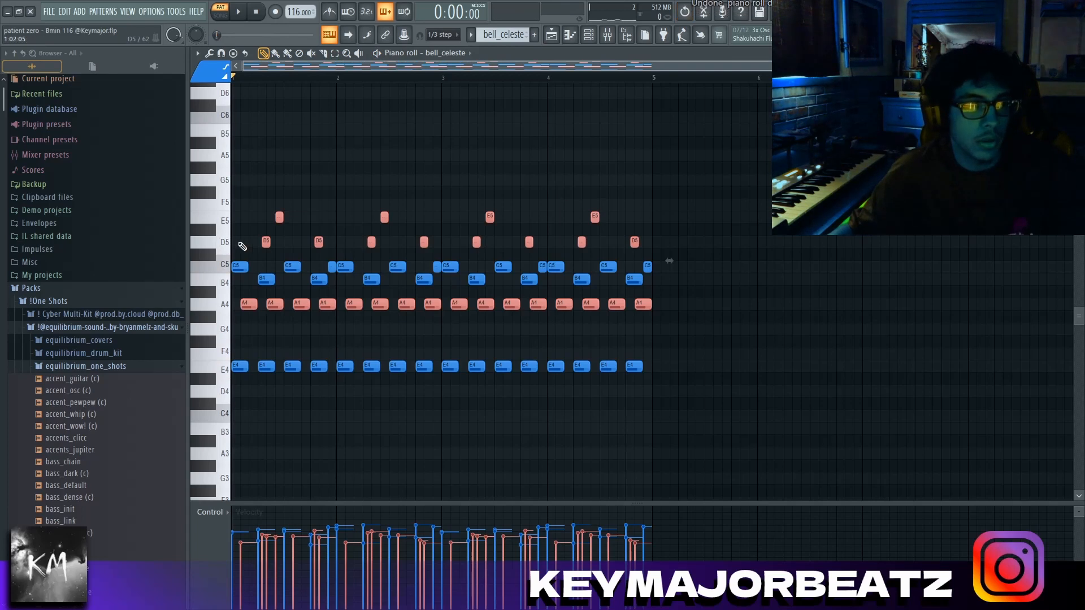
Delete only the D5 and E5 notes, play the remaining C5, B4, A4 and E4 layers, and undo the deletion.
{"action": "left_click_drag", "start_coordinate": [226, 246], "coordinate": [224, 161]}
{"action": "key", "text": "Delete"}
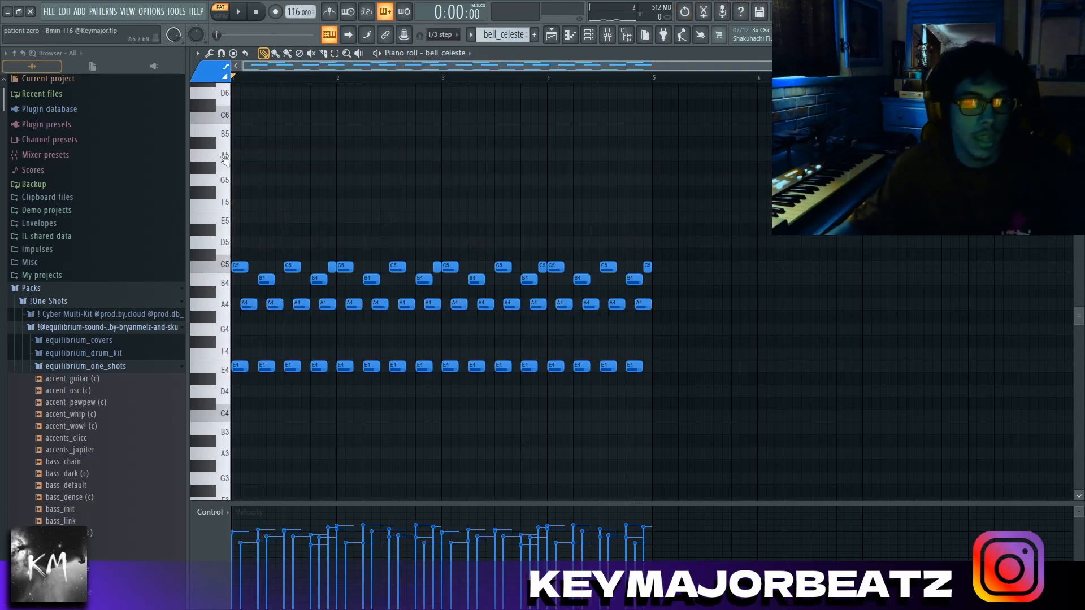
{"action": "left_click", "coordinate": [228, 307]}
{"action": "left_click", "coordinate": [640, 217]}
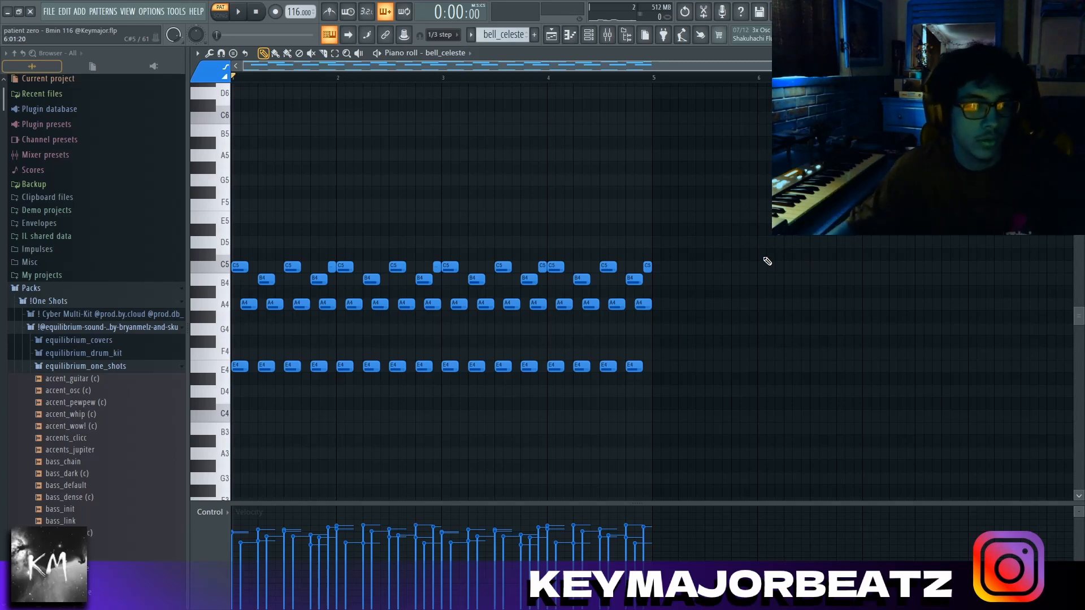
{"action": "key", "text": "space"}
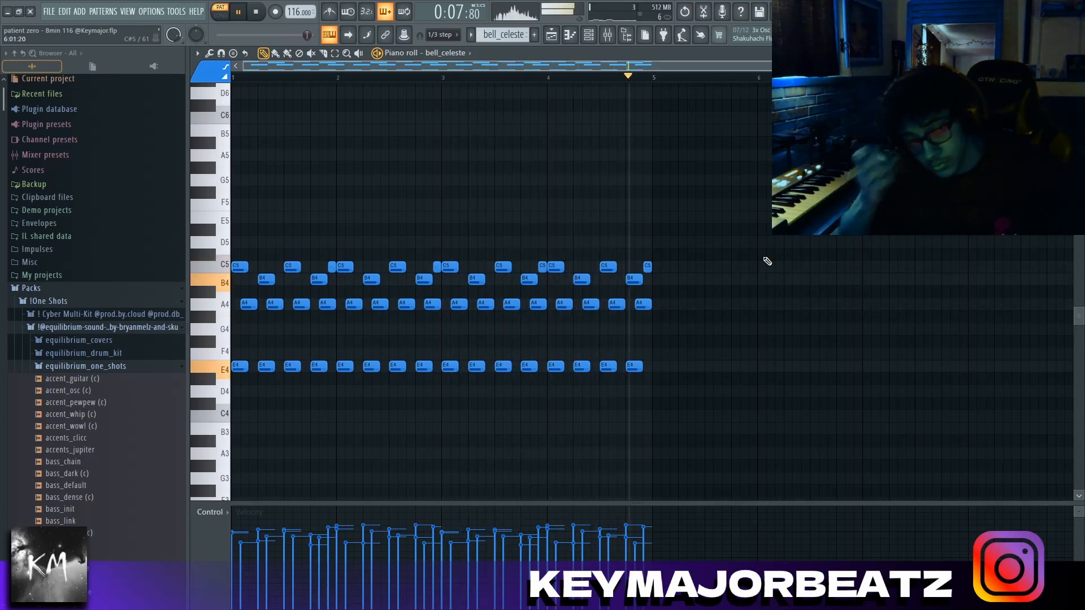
{"action": "key", "text": "space"}
{"action": "key", "text": "ctrl+z"}
{"action": "key", "text": "ctrl+z"}
{"action": "key", "text": "ctrl+z"}
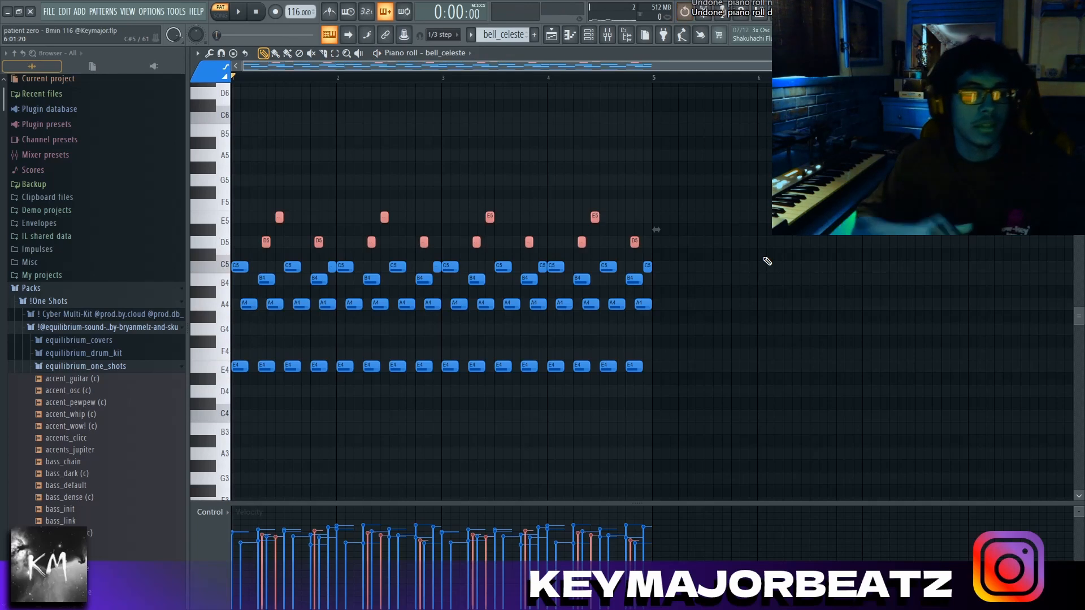
Examine how the selected D5 and E5 notes are offset in time from the B4 and A4 notes across the bars.
{"action": "scroll", "coordinate": [261, 173], "scroll_direction": "up", "scroll_amount": 2}
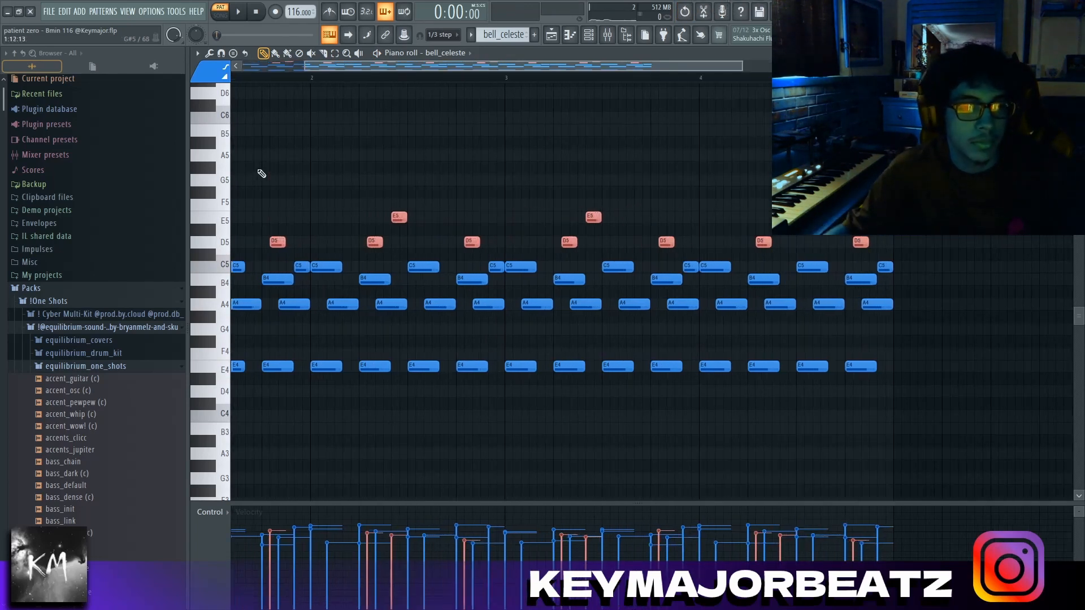
{"action": "scroll", "coordinate": [268, 177], "scroll_direction": "left", "scroll_amount": 2}
{"action": "scroll", "coordinate": [238, 194], "scroll_direction": "up", "scroll_amount": 2}
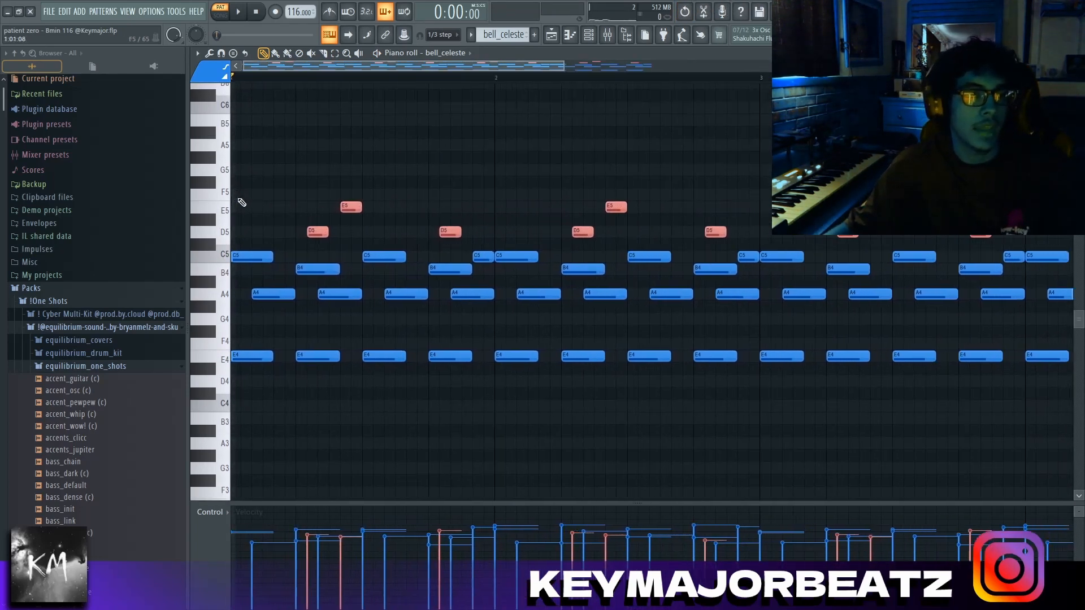
{"action": "scroll", "coordinate": [316, 232], "scroll_direction": "up", "scroll_amount": 2}
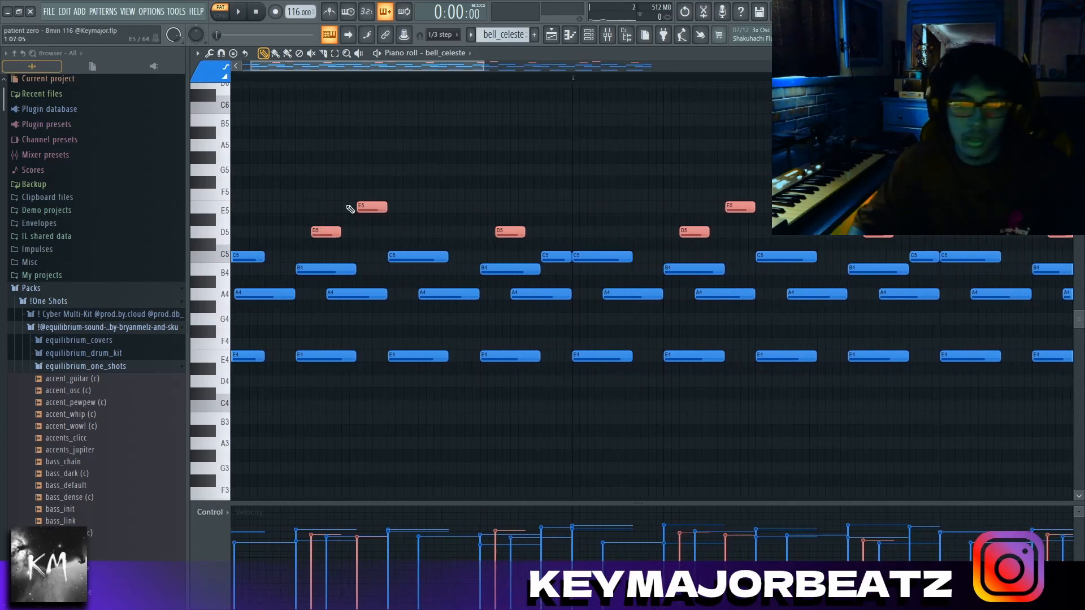
{"action": "scroll", "coordinate": [402, 213], "scroll_direction": "down", "scroll_amount": 3}
{"action": "scroll", "coordinate": [248, 233], "scroll_direction": "up", "scroll_amount": 1}
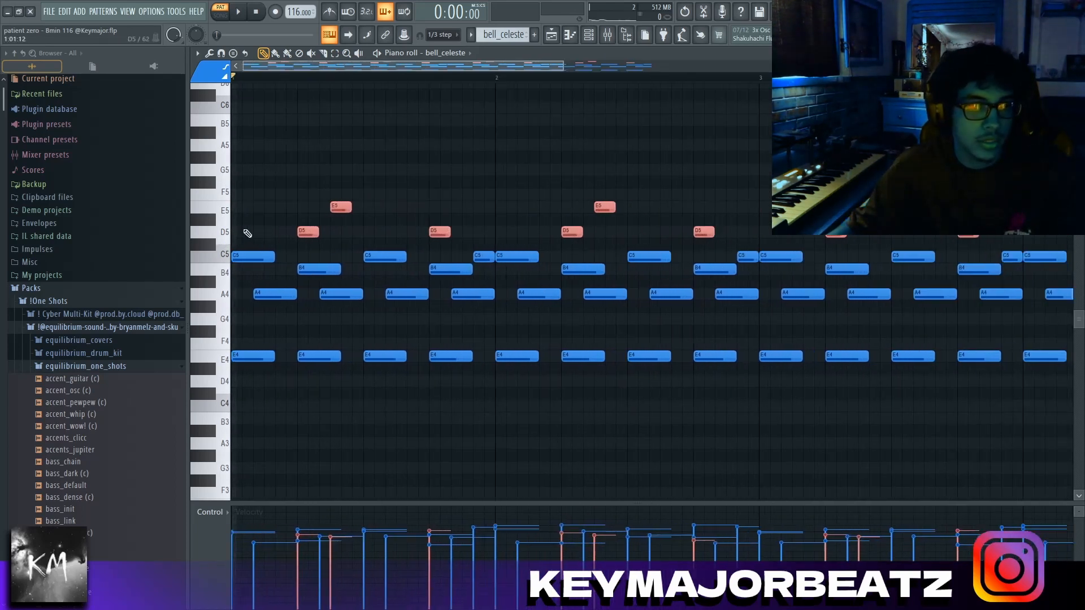
{"action": "scroll", "coordinate": [248, 233], "scroll_direction": "up", "scroll_amount": 3}
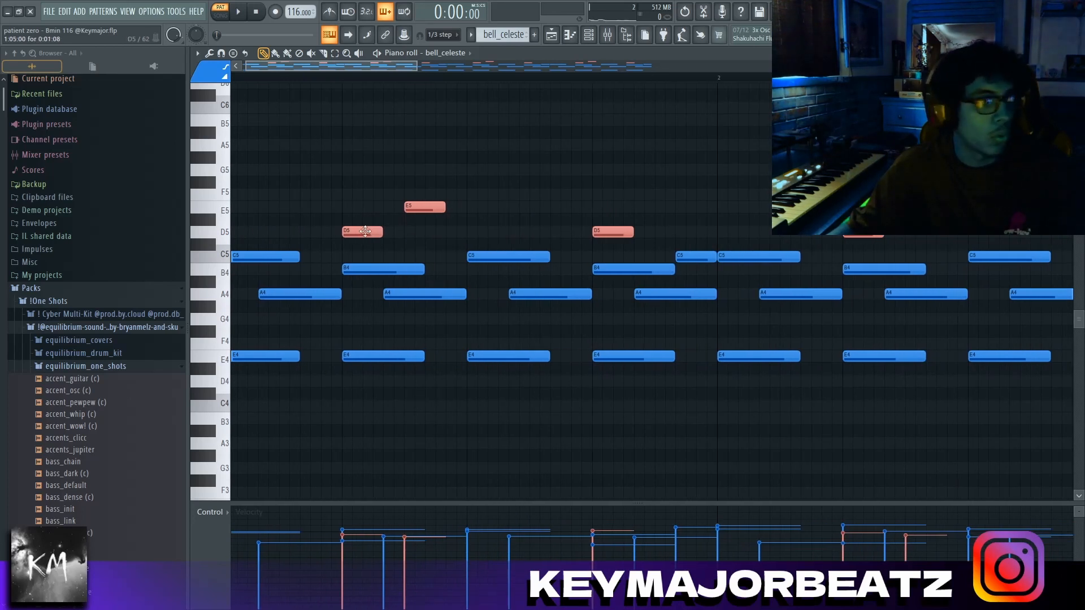
{"action": "scroll", "coordinate": [366, 232], "scroll_direction": "down", "scroll_amount": 8}
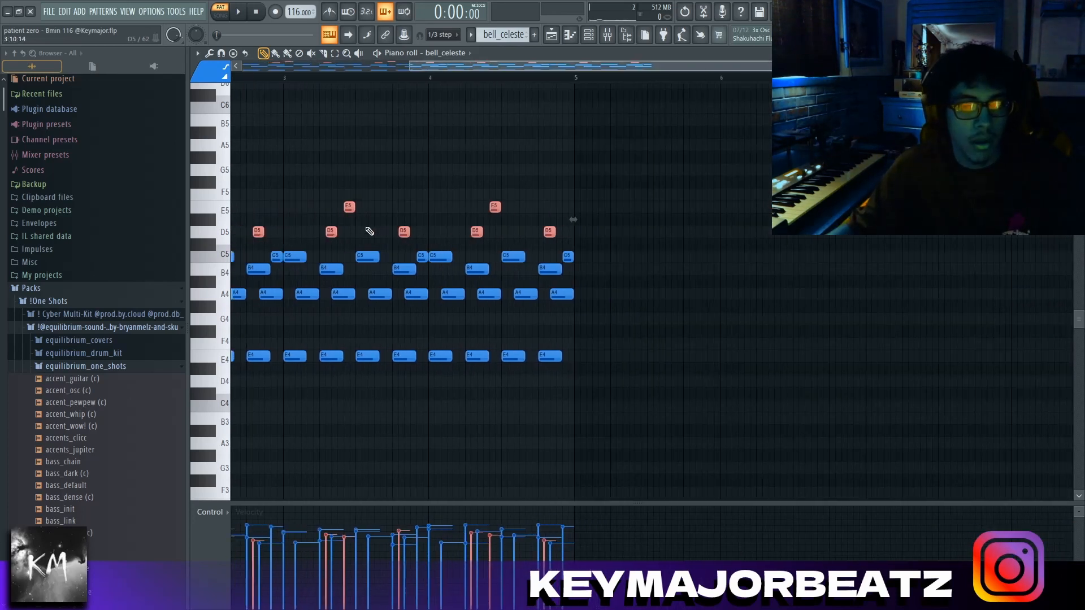
{"action": "scroll", "coordinate": [232, 226], "scroll_direction": "up", "scroll_amount": 5}
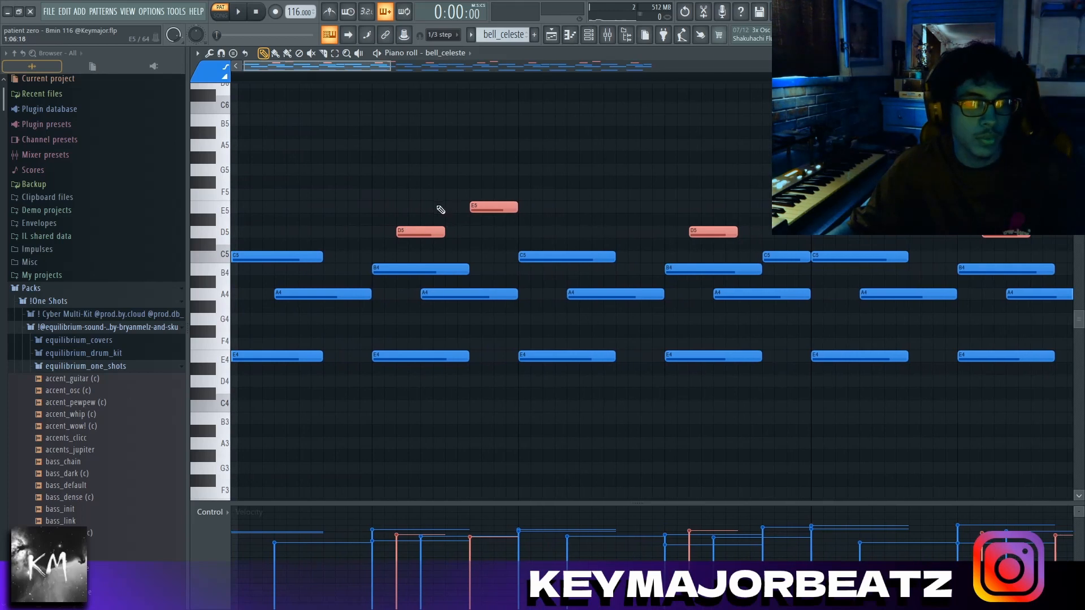
{"action": "scroll", "coordinate": [463, 204], "scroll_direction": "down", "scroll_amount": 2}
{"action": "scroll", "coordinate": [488, 193], "scroll_direction": "down", "scroll_amount": 4}
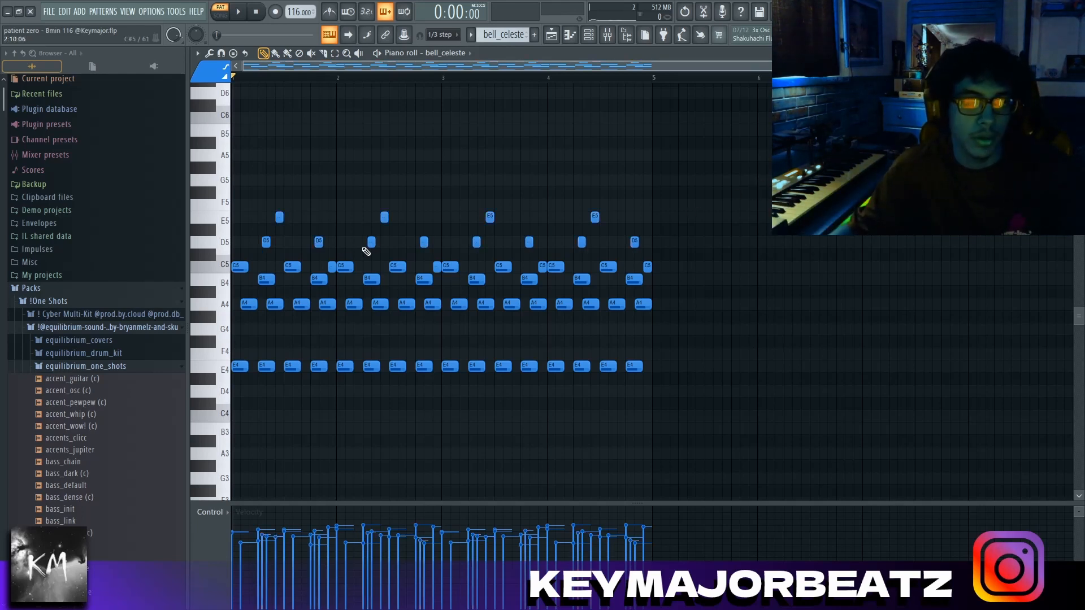
Play back the full bell_celeste pattern and set the main snap back to Line.
{"action": "scroll", "coordinate": [339, 243], "scroll_direction": "up", "scroll_amount": 4}
{"action": "key", "text": "space"}
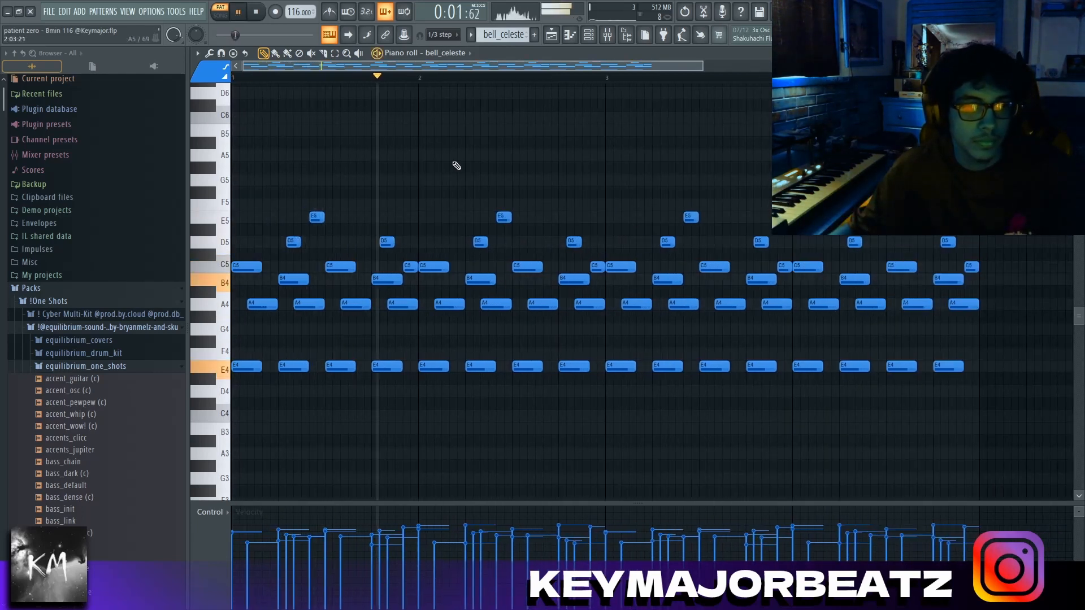
{"action": "left_click_drag", "start_coordinate": [225, 253], "coordinate": [224, 178]}
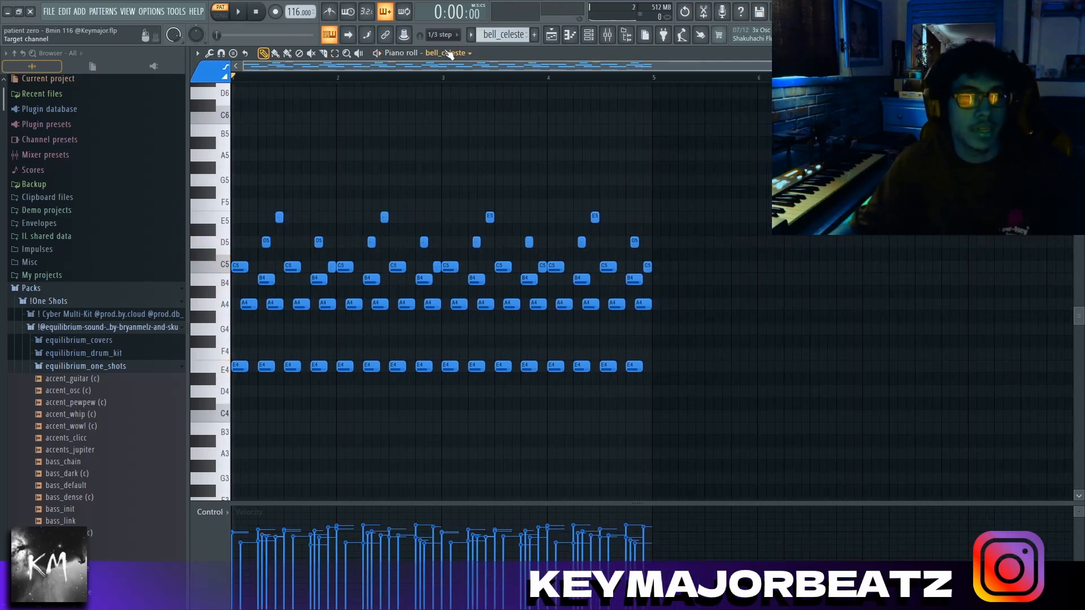
{"action": "left_click", "coordinate": [448, 35]}
{"action": "left_click", "coordinate": [442, 49]}
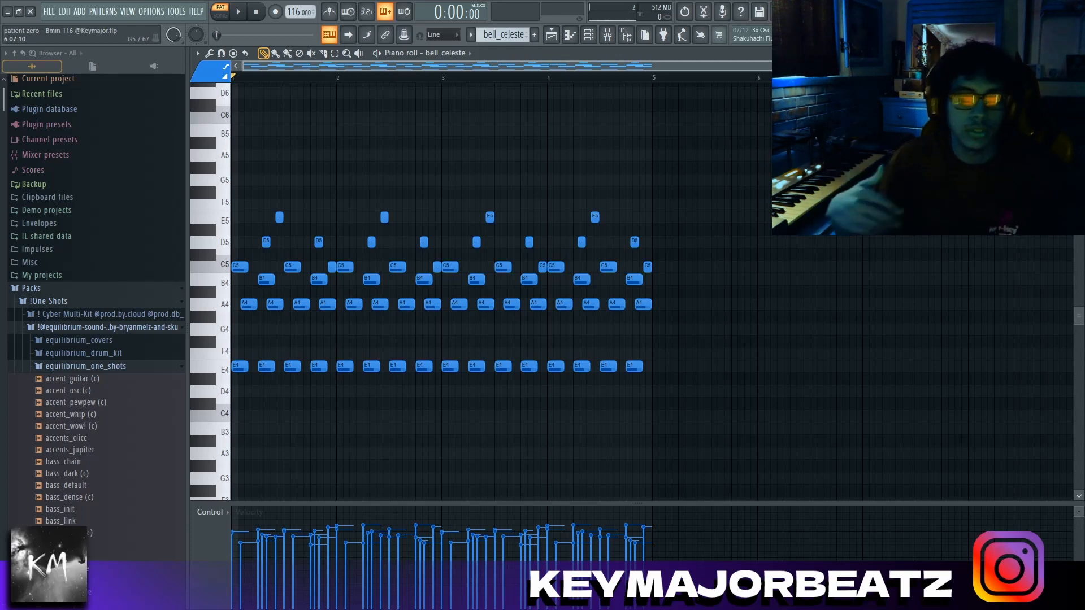
Preview the randomizer on the note levels without applying it, and flatten all note velocities to about 78%.
{"action": "key", "text": "alt+r"}
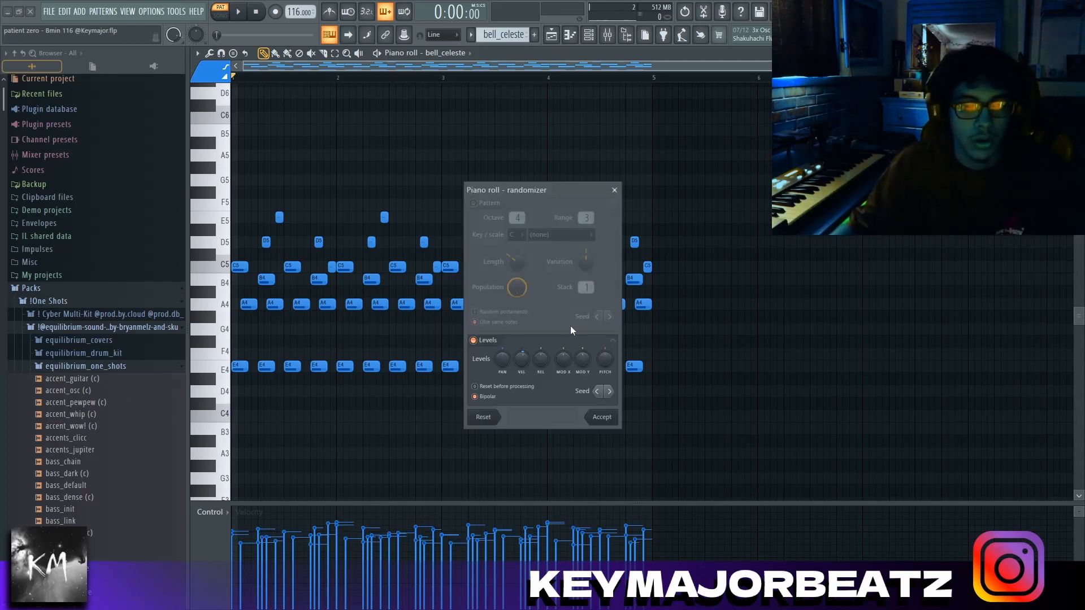
{"action": "left_click", "coordinate": [615, 190]}
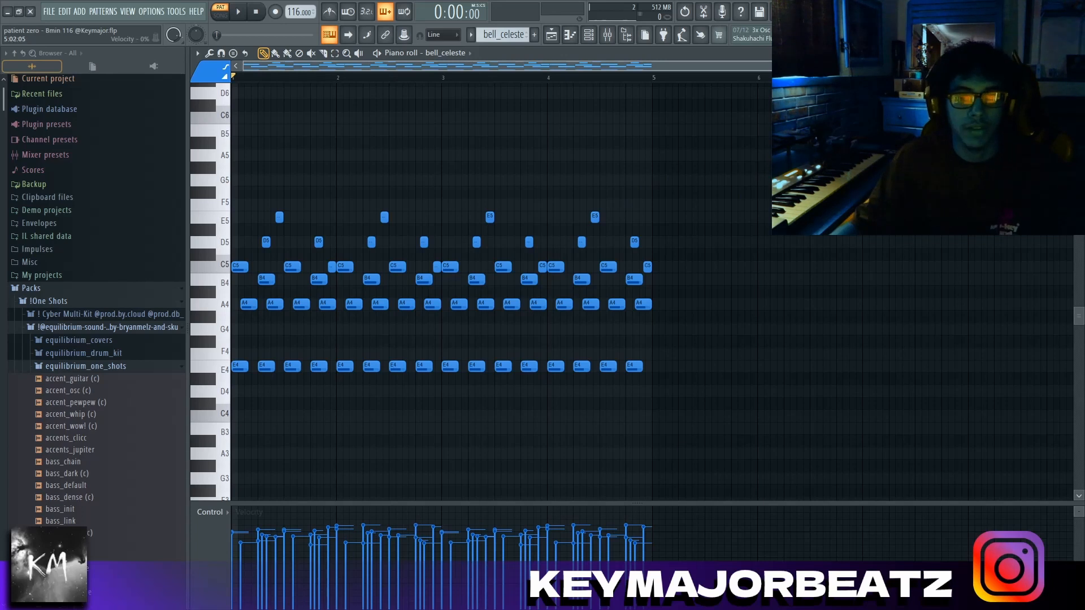
{"action": "left_click_drag", "start_coordinate": [662, 529], "coordinate": [535, 533]}
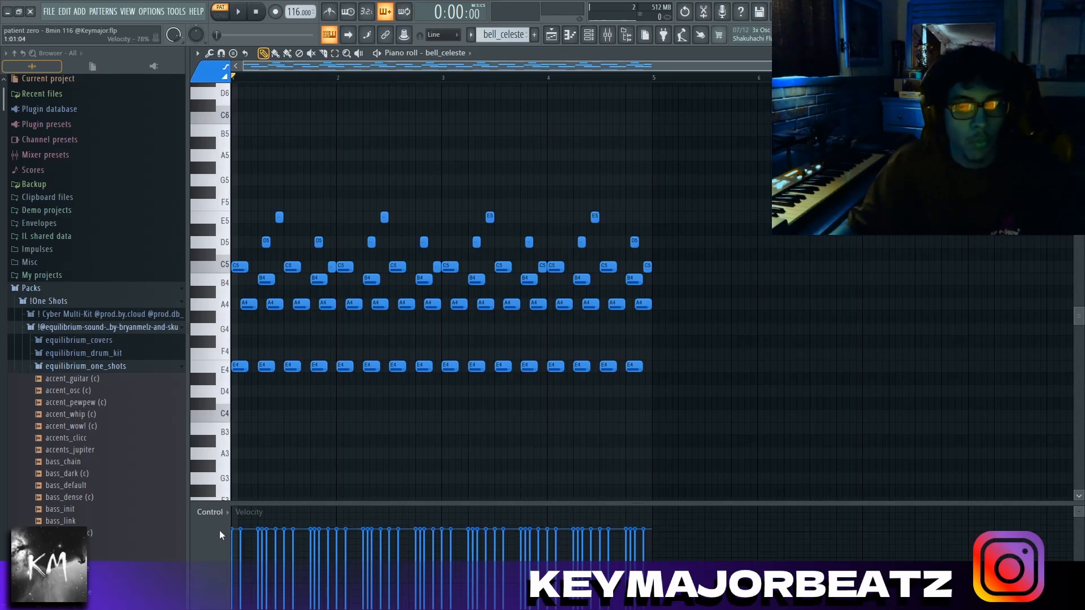
Undo the velocity flattening on the bell_celeste notes and show the bell_celeste track in the mixer.
{"action": "key", "text": "ctrl+z"}
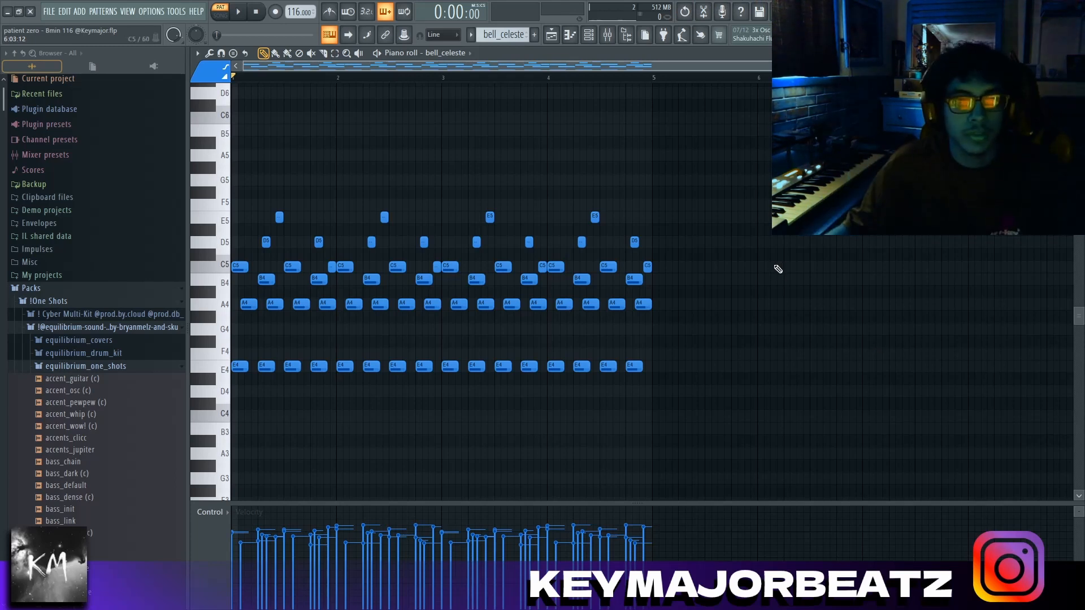
{"action": "left_click", "coordinate": [588, 36]}
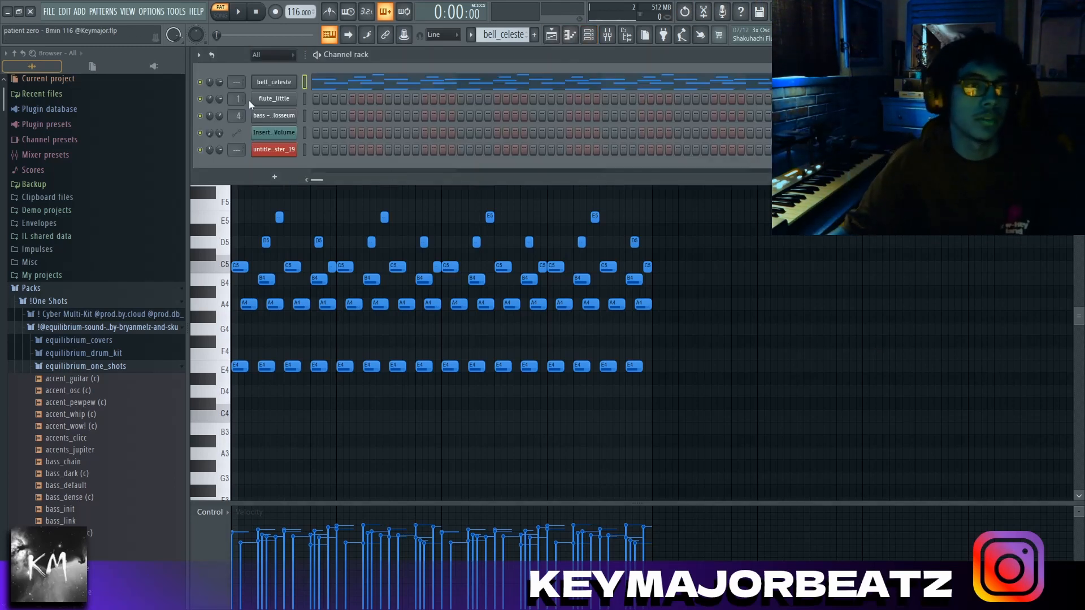
{"action": "left_click", "coordinate": [607, 34]}
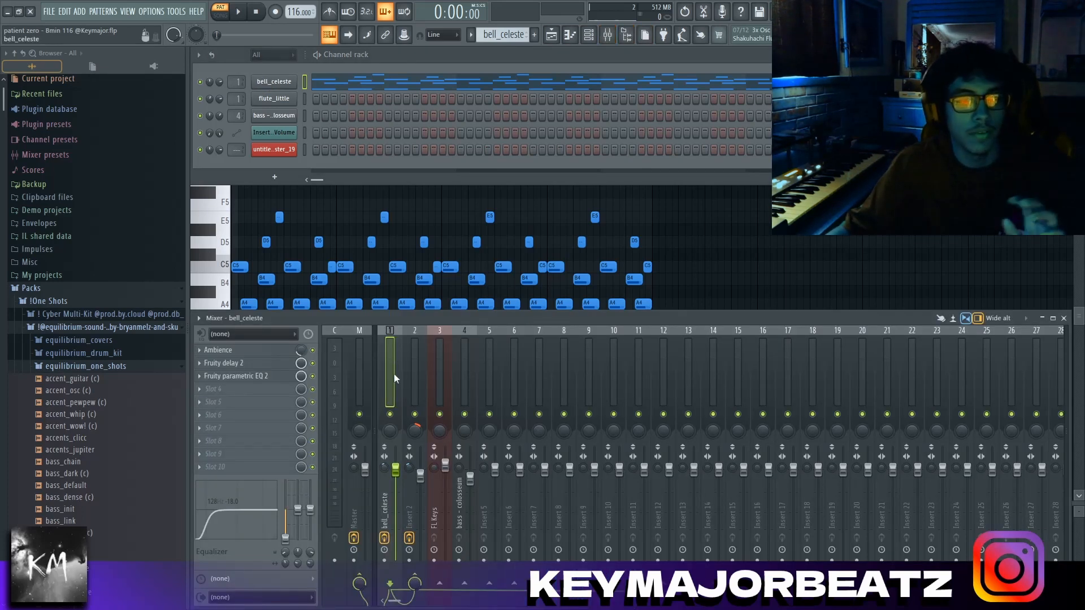
Examine the Ambience reverb settings on the bell_celeste mixer track and take a brief look at Fruity delay 2.
{"action": "left_click", "coordinate": [265, 356]}
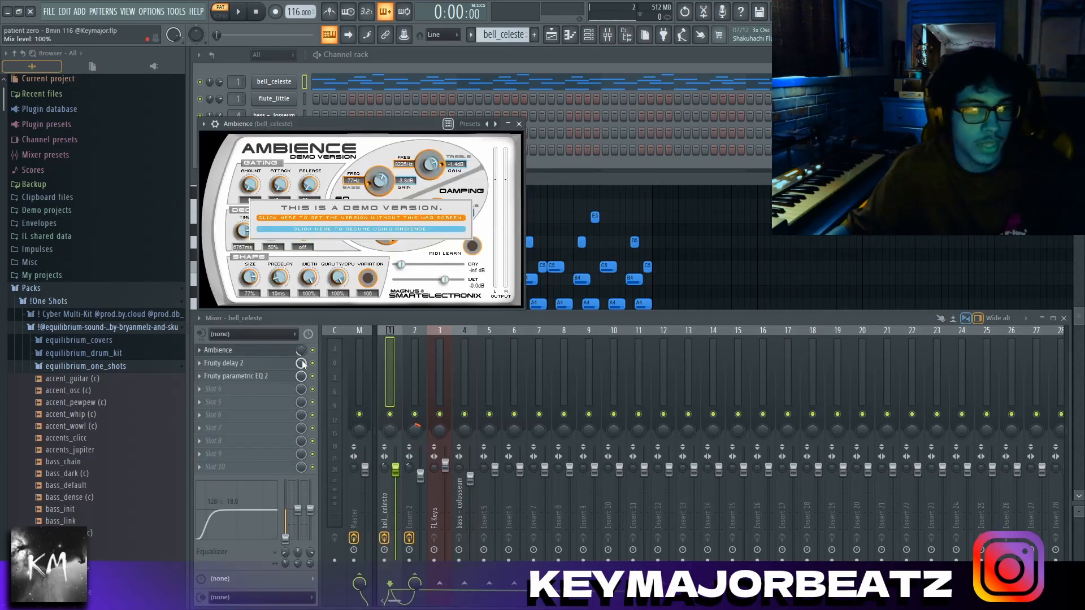
{"action": "left_click", "coordinate": [324, 229]}
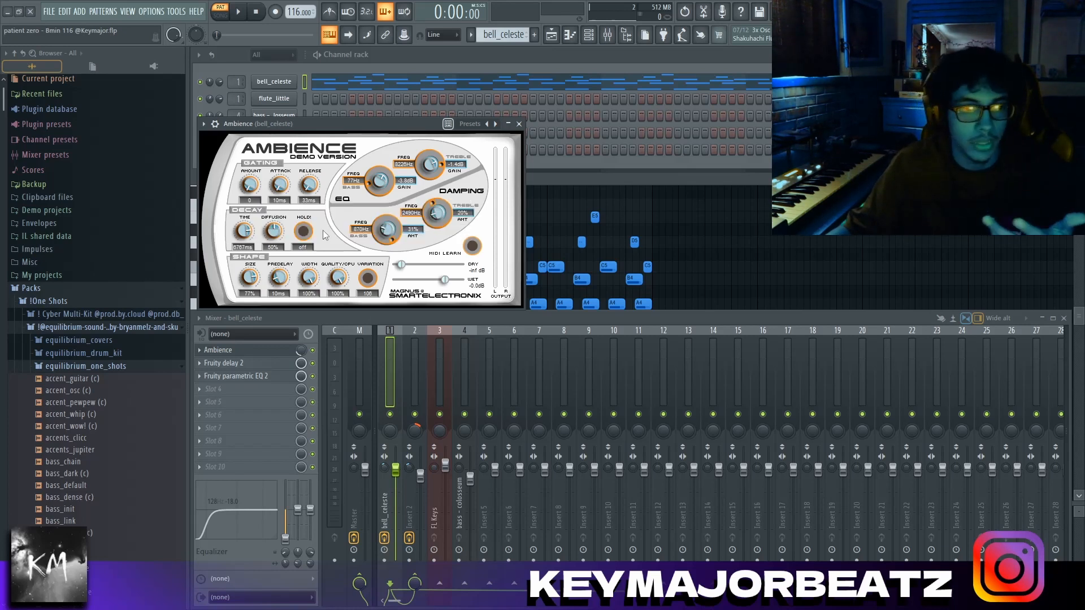
{"action": "left_click", "coordinate": [265, 353]}
{"action": "left_click", "coordinate": [271, 363]}
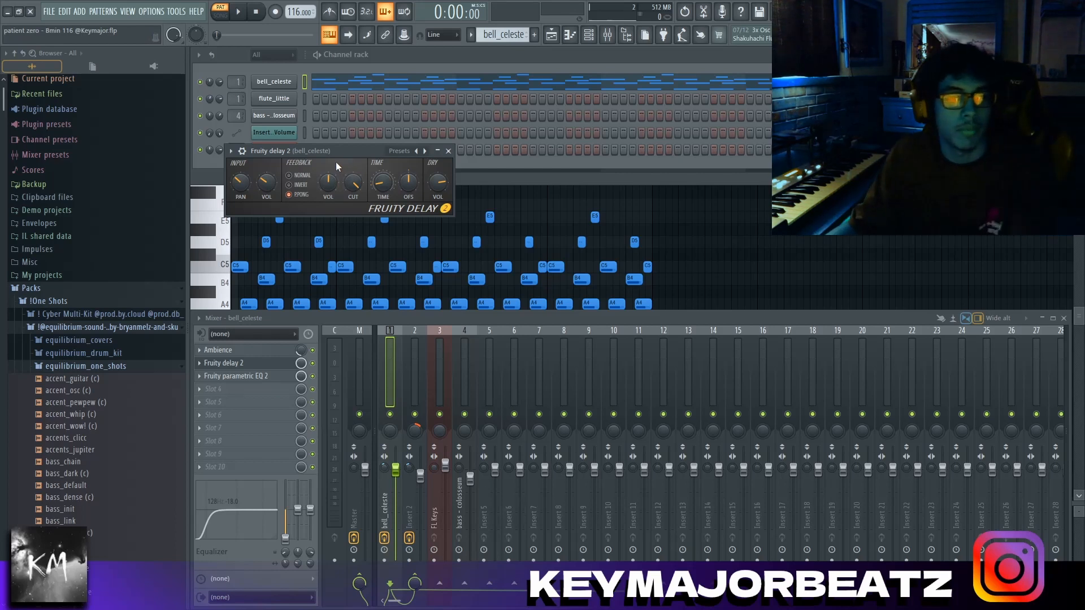
{"action": "left_click", "coordinate": [274, 350]}
{"action": "left_click", "coordinate": [265, 350]}
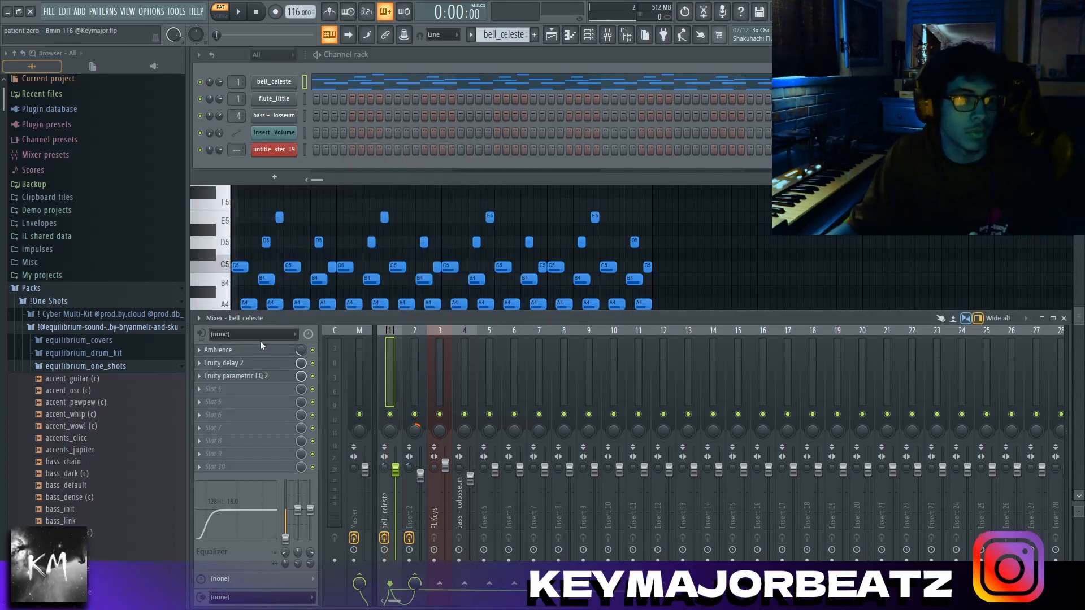
{"action": "left_click", "coordinate": [260, 351]}
{"action": "left_click", "coordinate": [259, 353]}
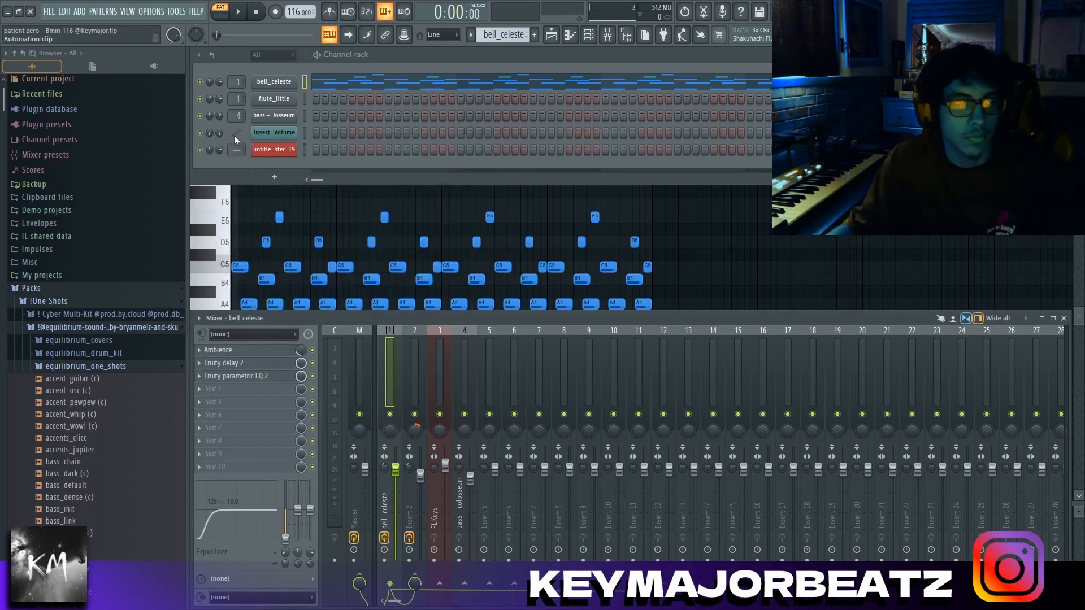
Examine the Fruity delay 2 controls and the Fruity parametric EQ 2 curve on the bell_celeste mixer track.
{"action": "left_click", "coordinate": [237, 366]}
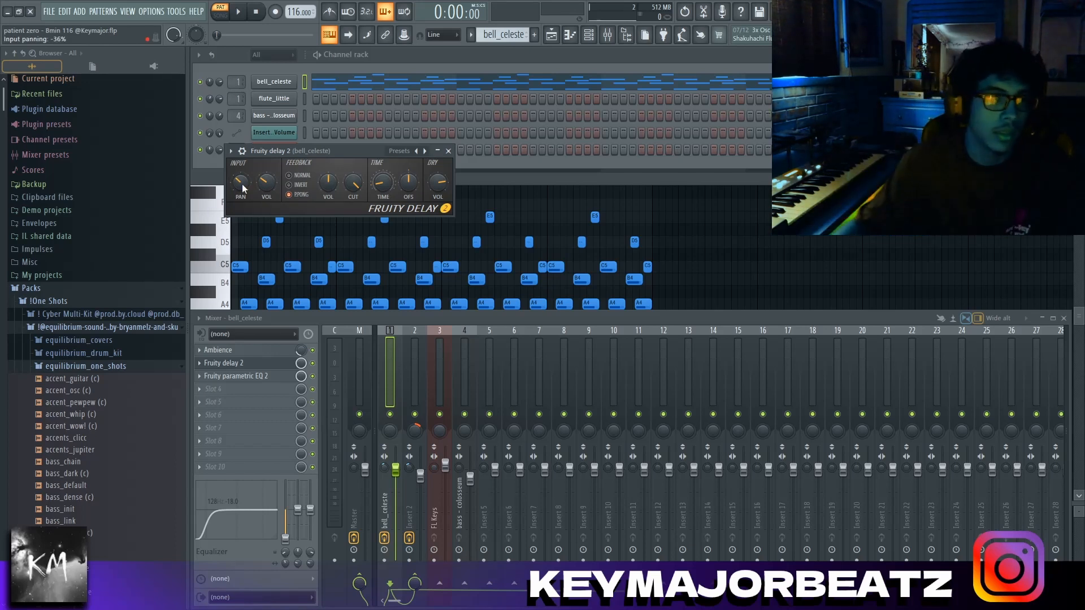
{"action": "left_click", "coordinate": [449, 152]}
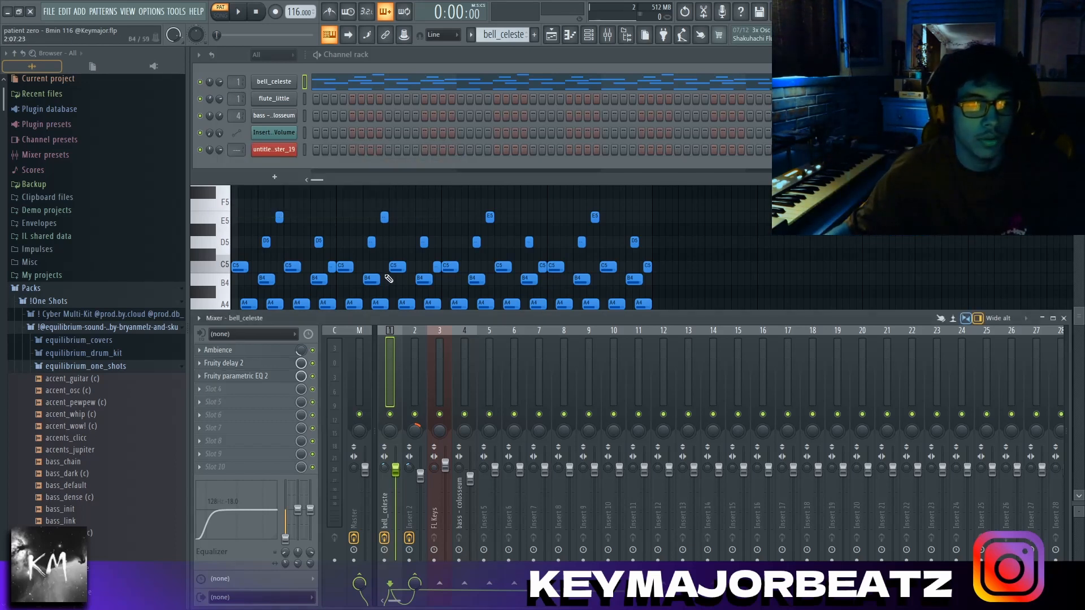
{"action": "left_click", "coordinate": [249, 375]}
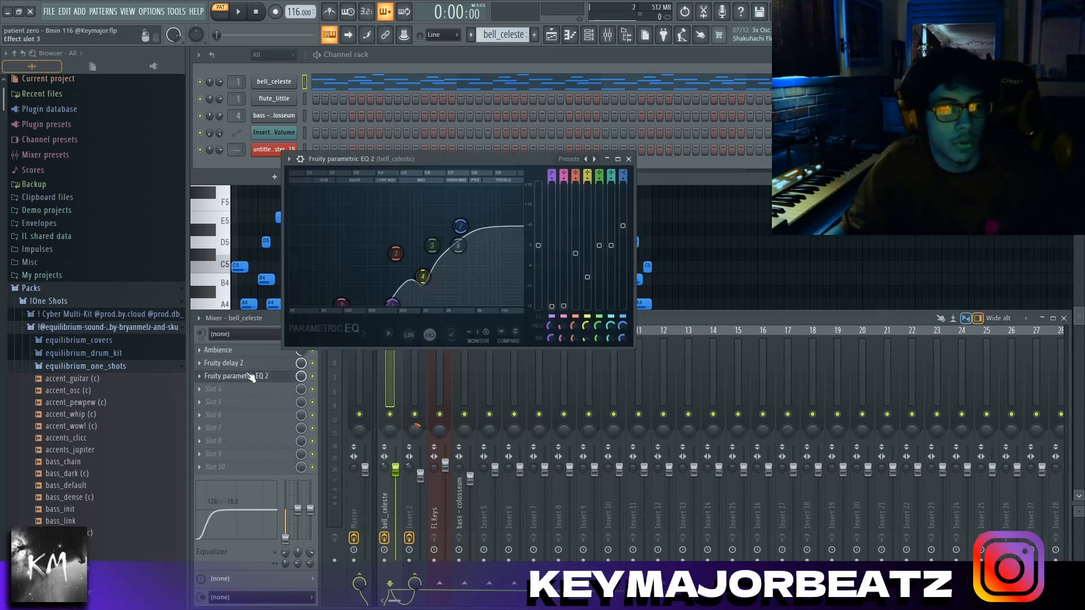
{"action": "left_click", "coordinate": [249, 376]}
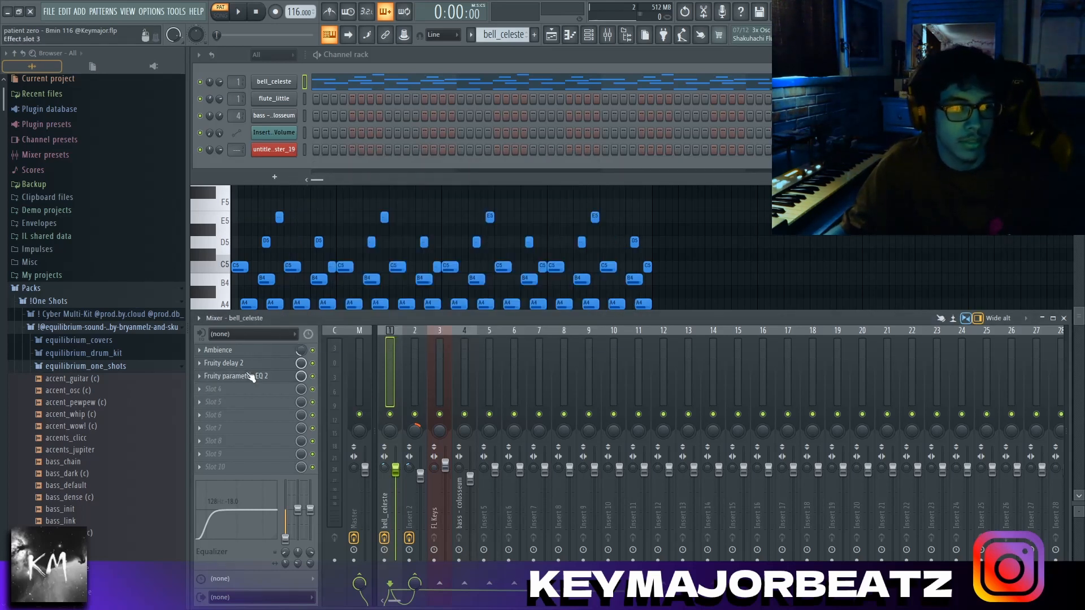
{"action": "left_click", "coordinate": [249, 376]}
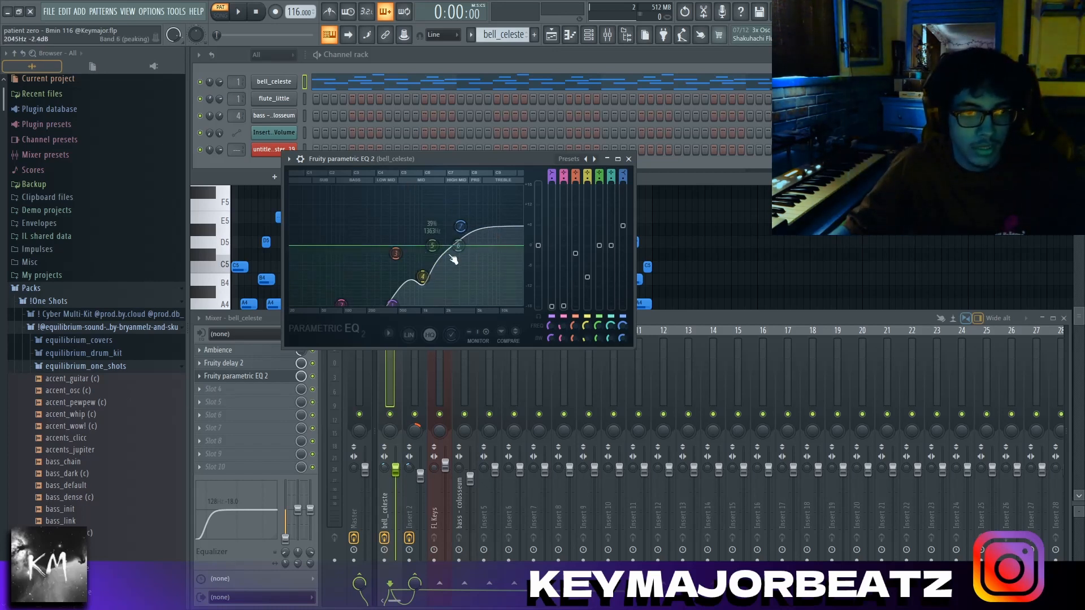
{"action": "key", "text": "Escape"}
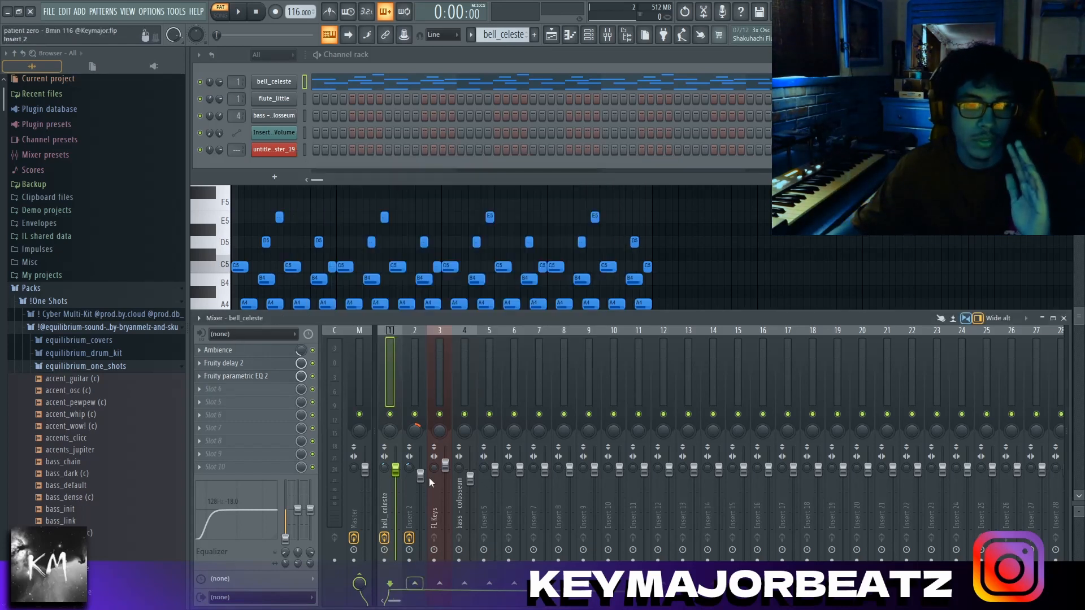
Send the bell_celeste mixer track to Insert 2 and select Insert 2.
{"action": "left_click_drag", "start_coordinate": [412, 320], "coordinate": [408, 238]}
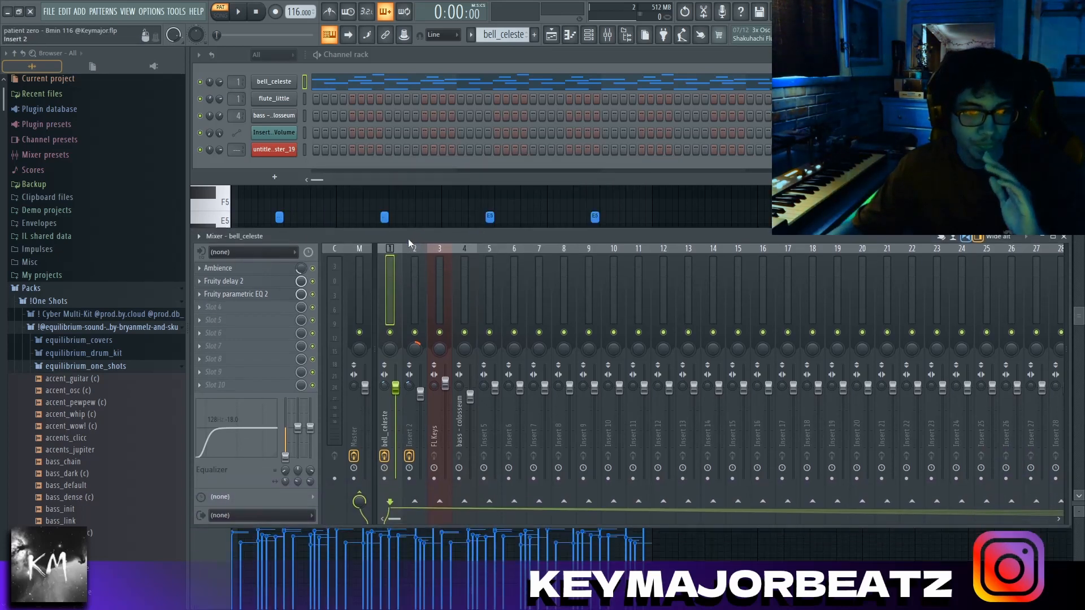
{"action": "left_click", "coordinate": [420, 503]}
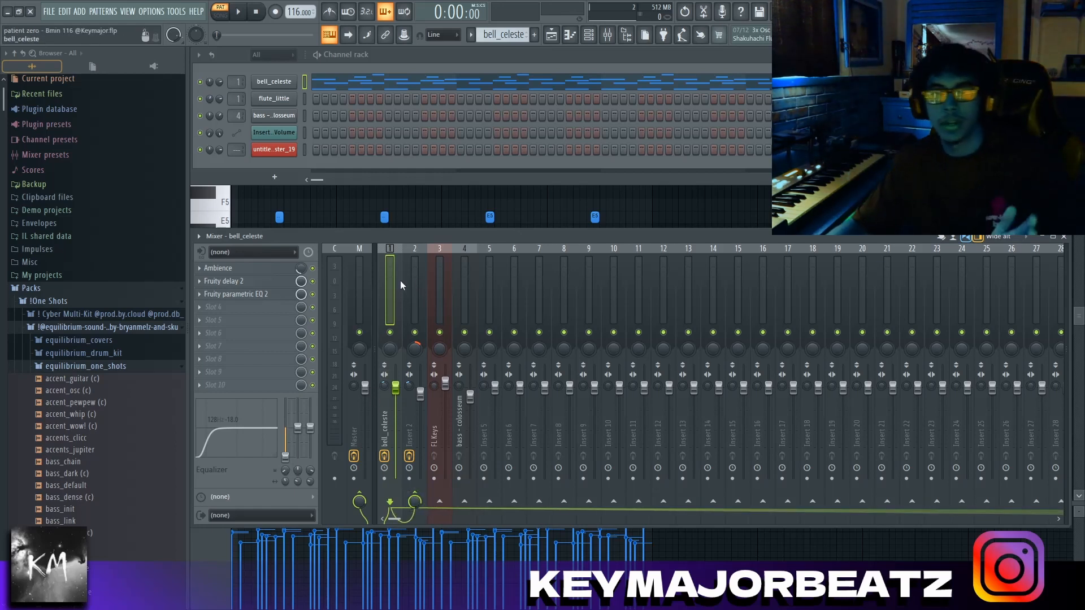
{"action": "left_click", "coordinate": [418, 276]}
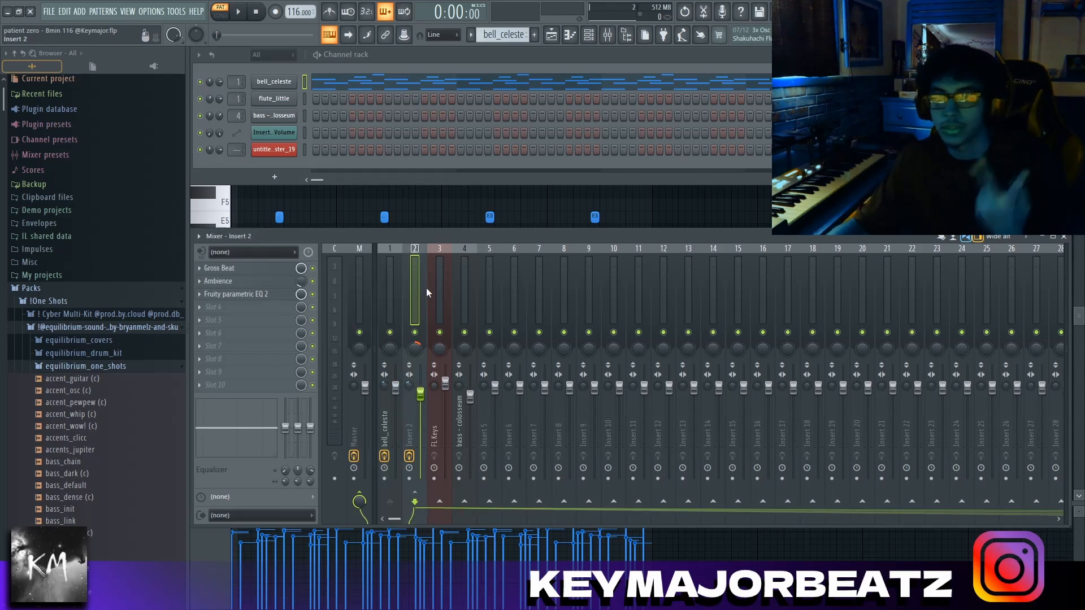
Examine Gross Beat, Ambience and Fruity parametric EQ 2 on Insert 2, and play the bell_celeste pattern from its piano roll.
{"action": "left_click", "coordinate": [220, 268]}
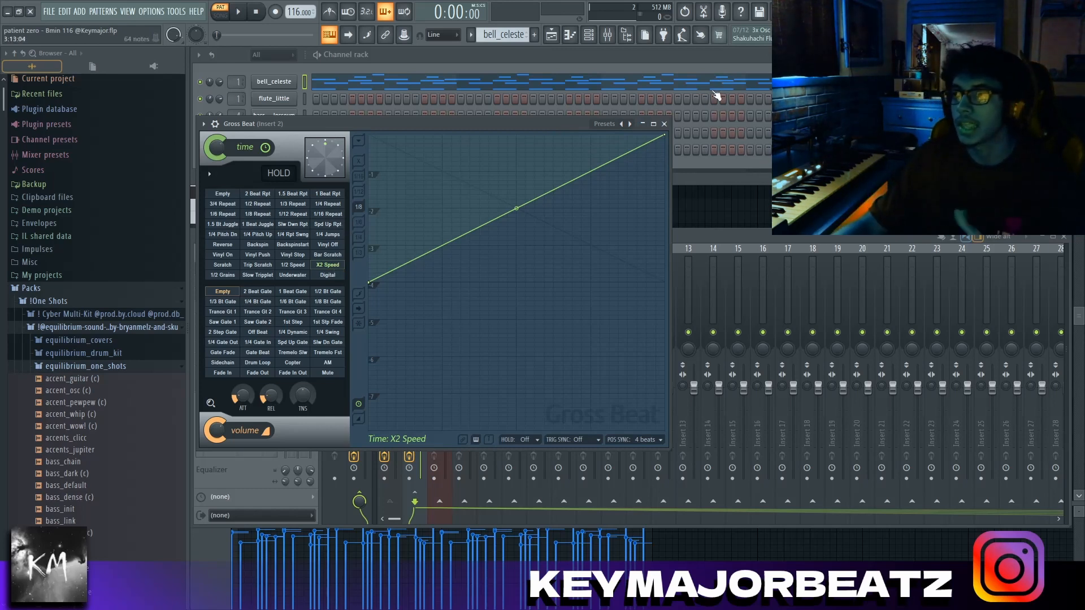
{"action": "left_click", "coordinate": [665, 124]}
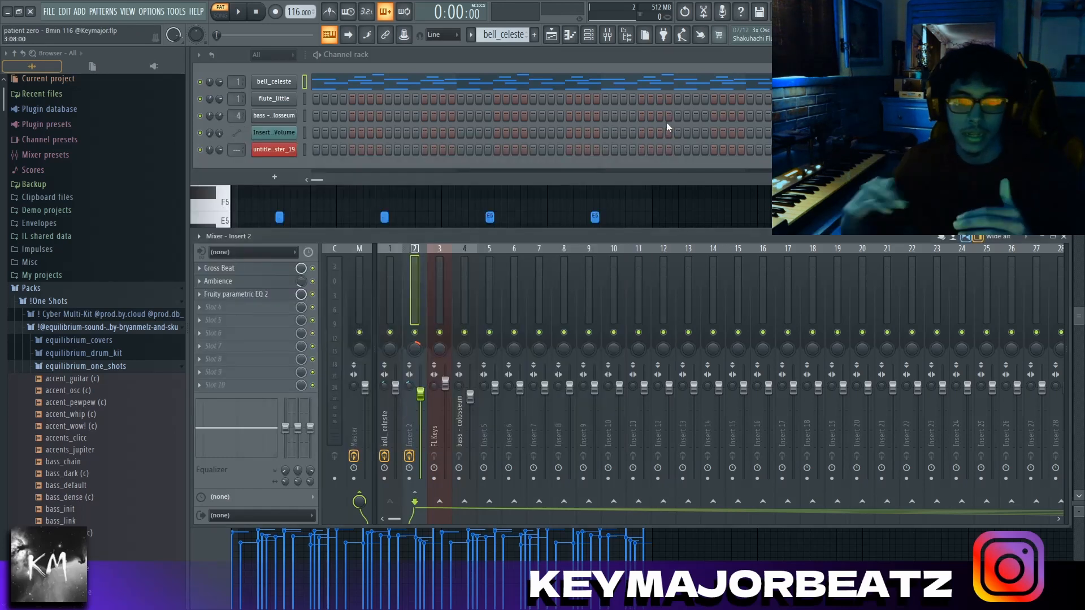
{"action": "left_click", "coordinate": [269, 282]}
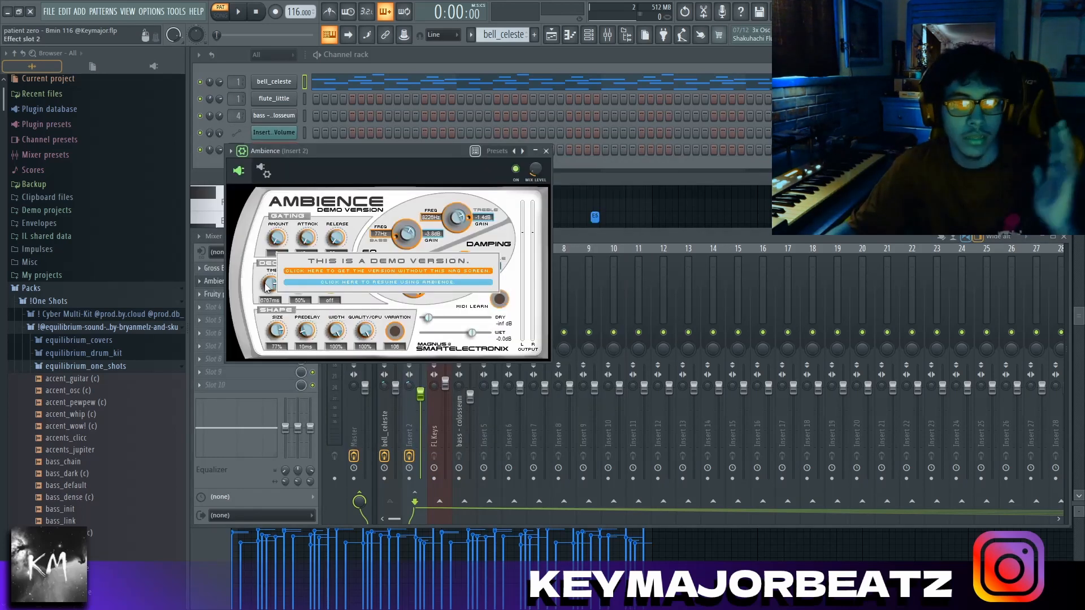
{"action": "left_click", "coordinate": [217, 294]}
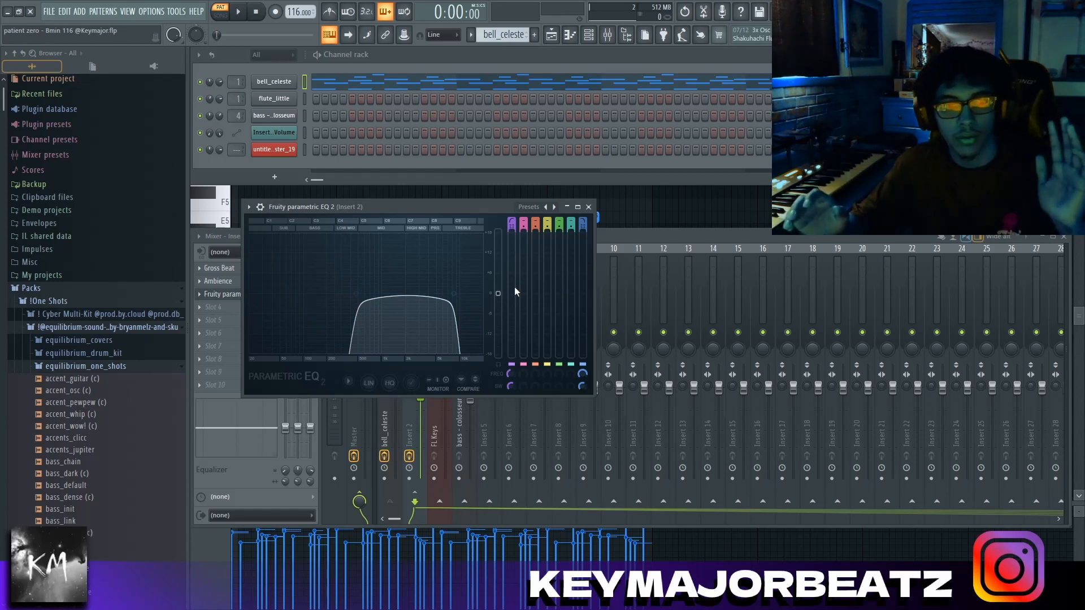
{"action": "left_click", "coordinate": [353, 83]}
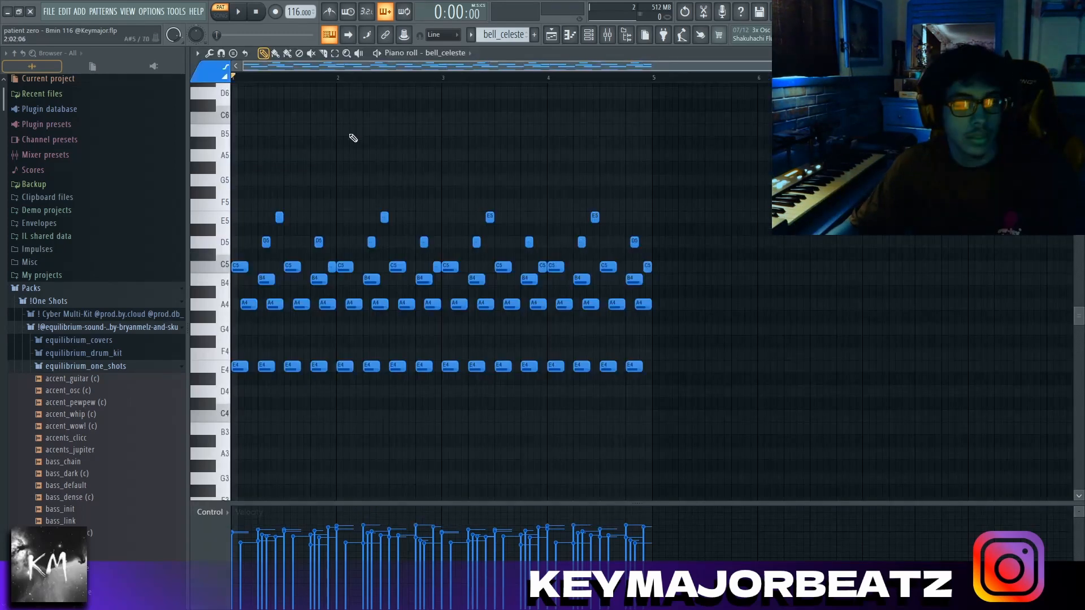
{"action": "key", "text": "space"}
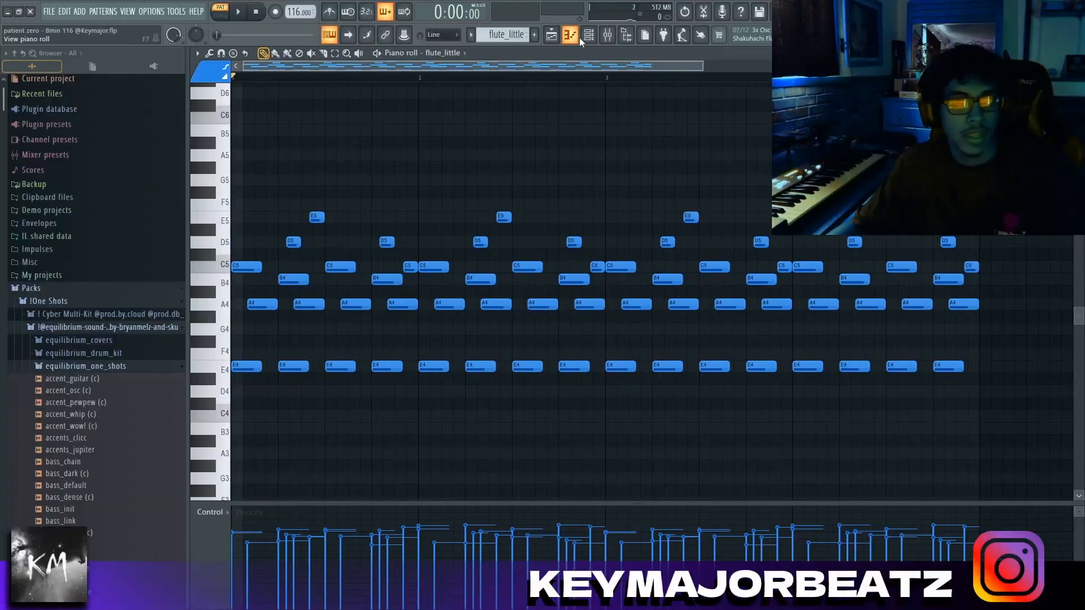
Locate the flute_little channel's sample in the browser and preview its sound in the sampler.
{"action": "left_click", "coordinate": [588, 36]}
{"action": "left_click", "coordinate": [275, 100]}
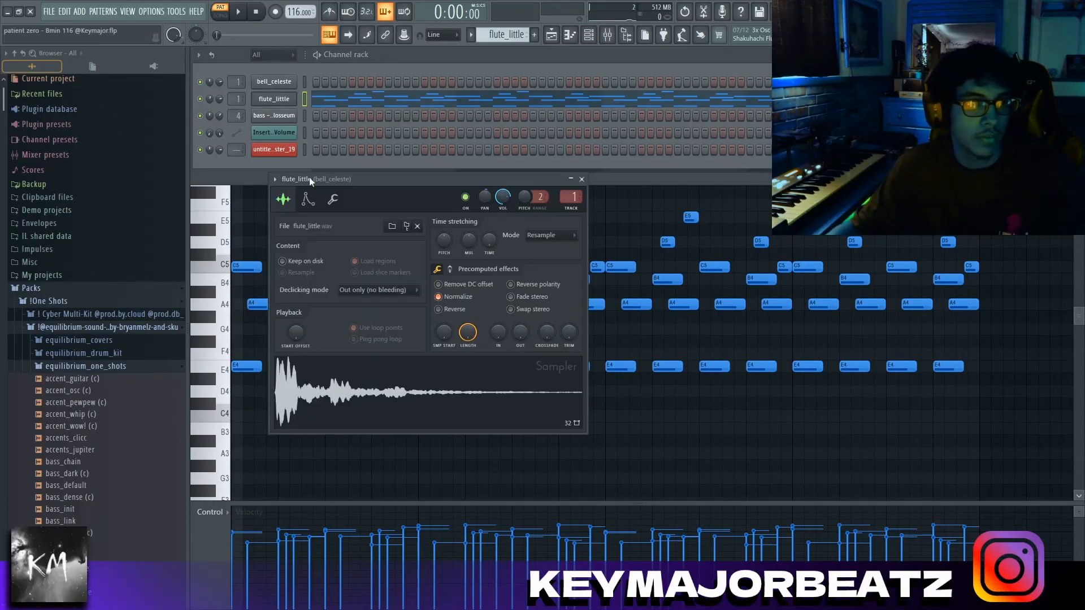
{"action": "left_click", "coordinate": [407, 227]}
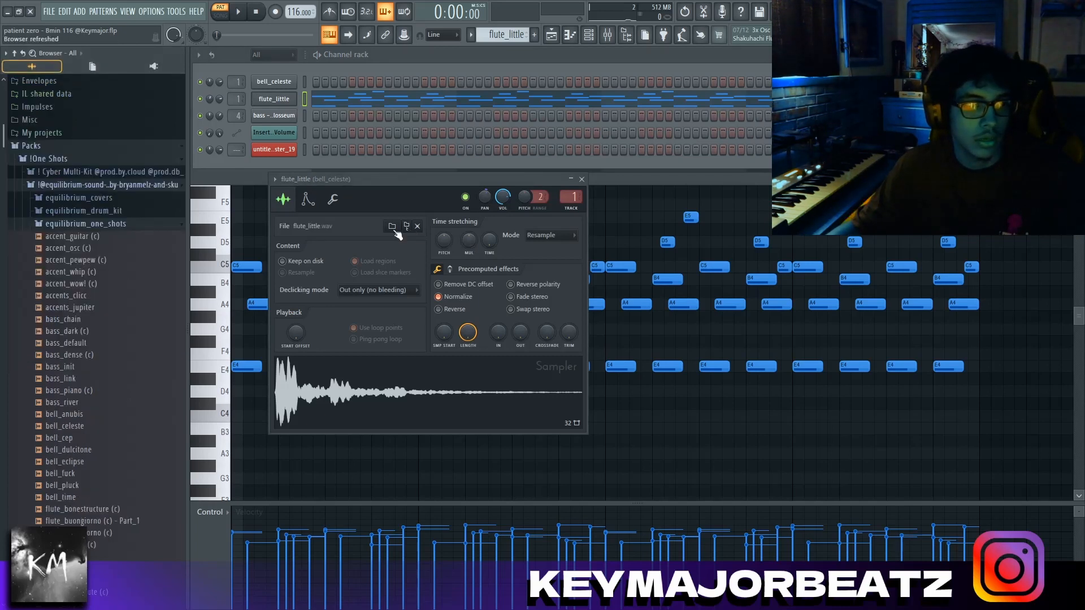
{"action": "left_click", "coordinate": [373, 388]}
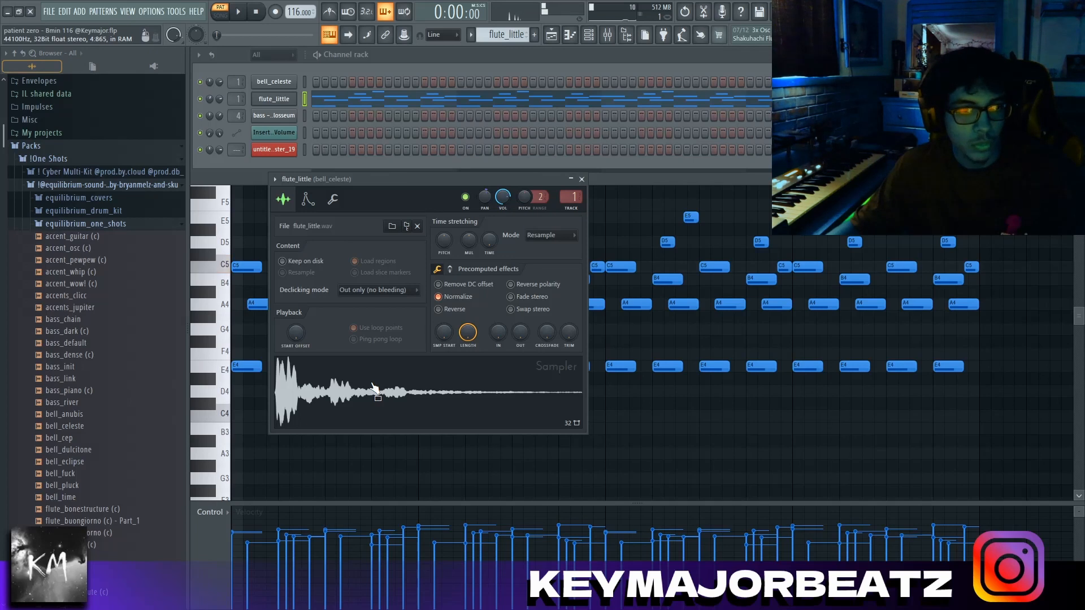
Play the flute_little pattern in the piano roll and collapse the open one-shot and Packs folders in the browser.
{"action": "key", "text": "F7"}
{"action": "scroll", "coordinate": [489, 201], "scroll_direction": "down", "scroll_amount": 3}
{"action": "left_click", "coordinate": [117, 186]}
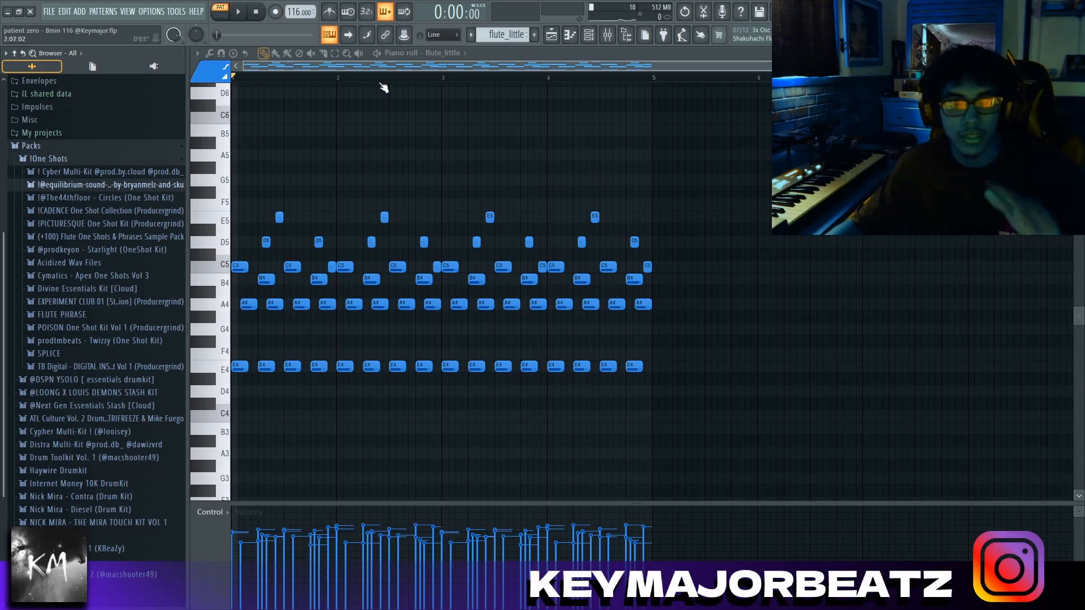
{"action": "left_click", "coordinate": [377, 53]}
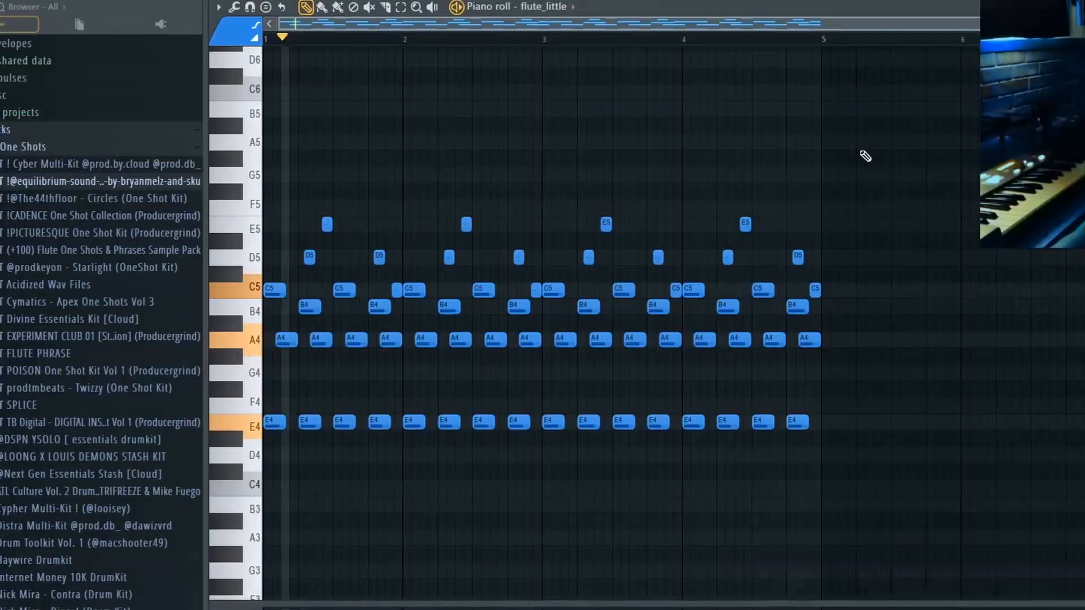
{"action": "left_click", "coordinate": [69, 149]}
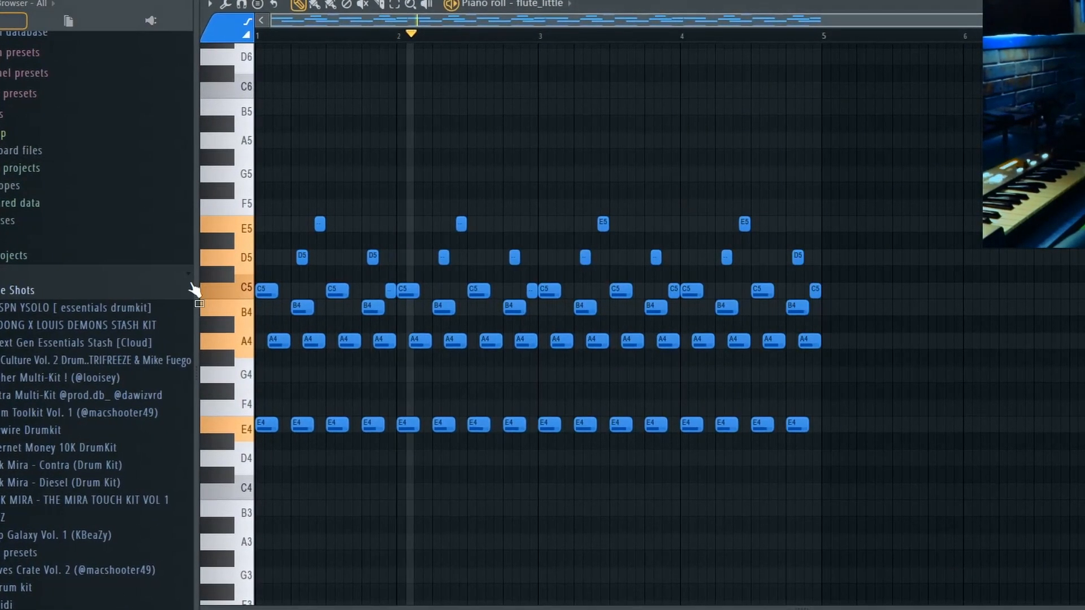
{"action": "left_click", "coordinate": [123, 273]}
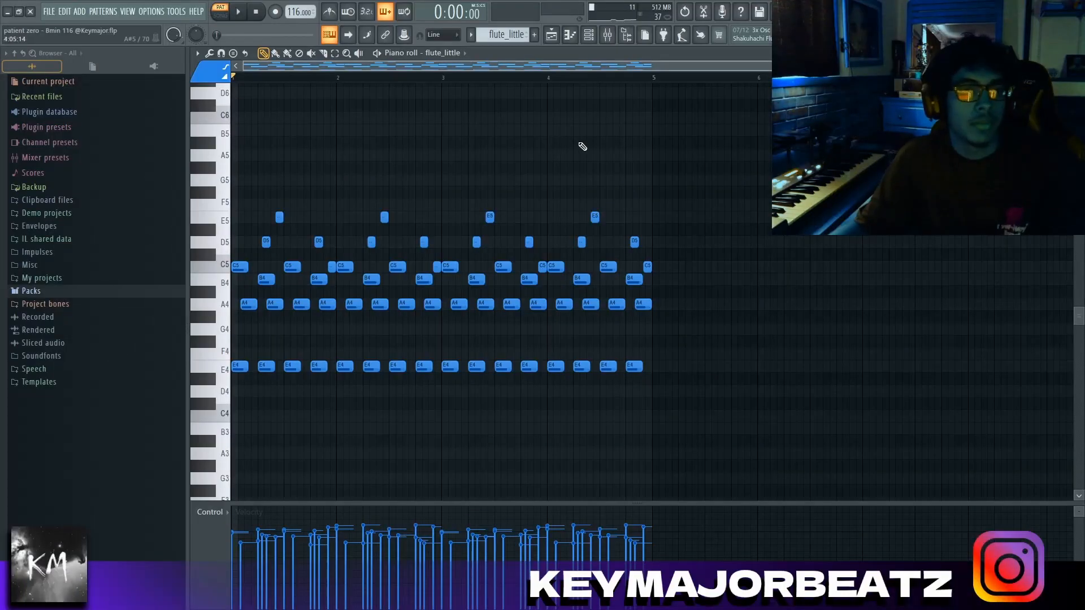
Highlight all the flute_little notes, clear the selection and bring up the channel rack.
{"action": "left_click_drag", "start_coordinate": [842, 128], "coordinate": [164, 521]}
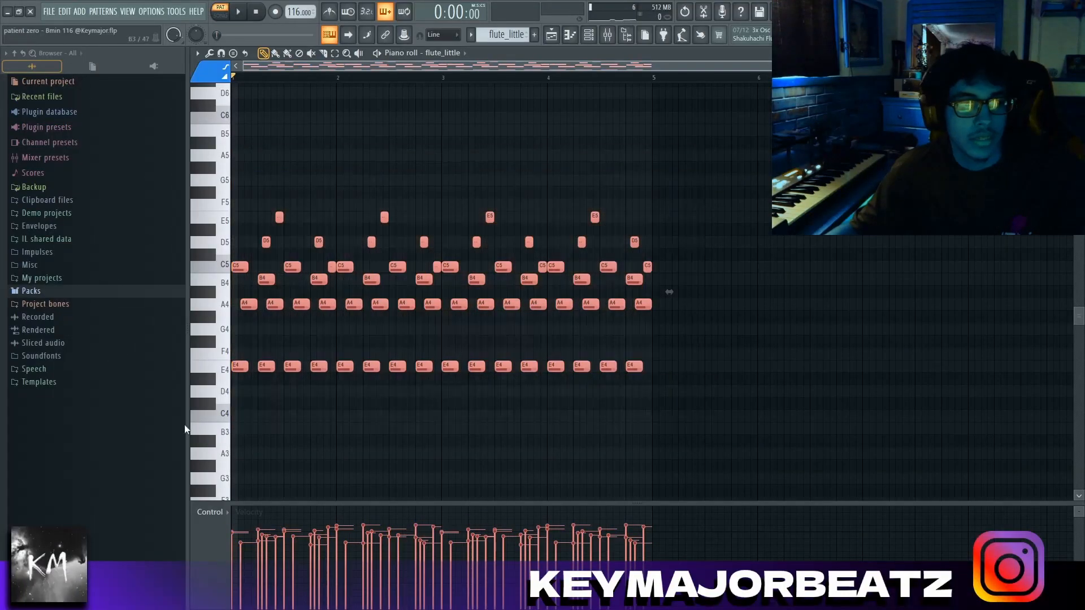
{"action": "key", "text": "ctrl+d"}
{"action": "left_click", "coordinate": [589, 38]}
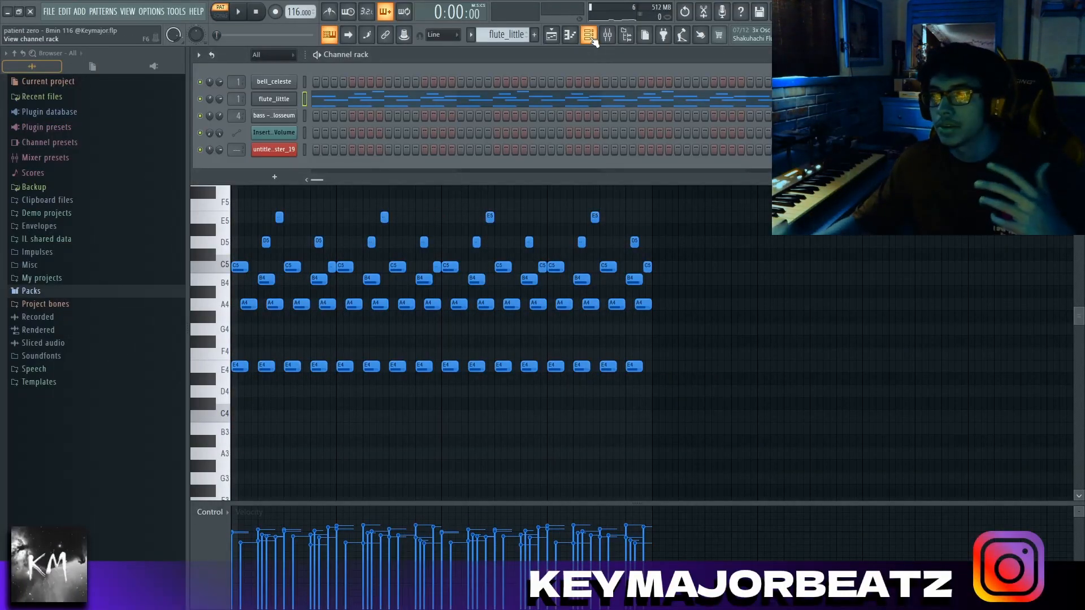
Open the flute_little channel's sampler settings and show the mixer.
{"action": "left_click", "coordinate": [607, 36]}
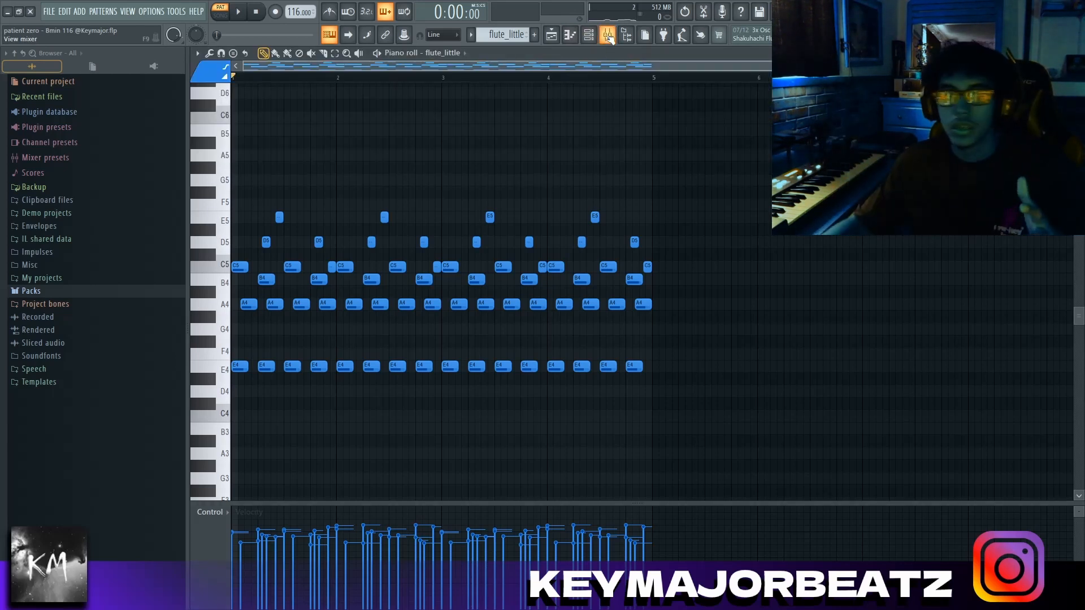
{"action": "left_click", "coordinate": [594, 37]}
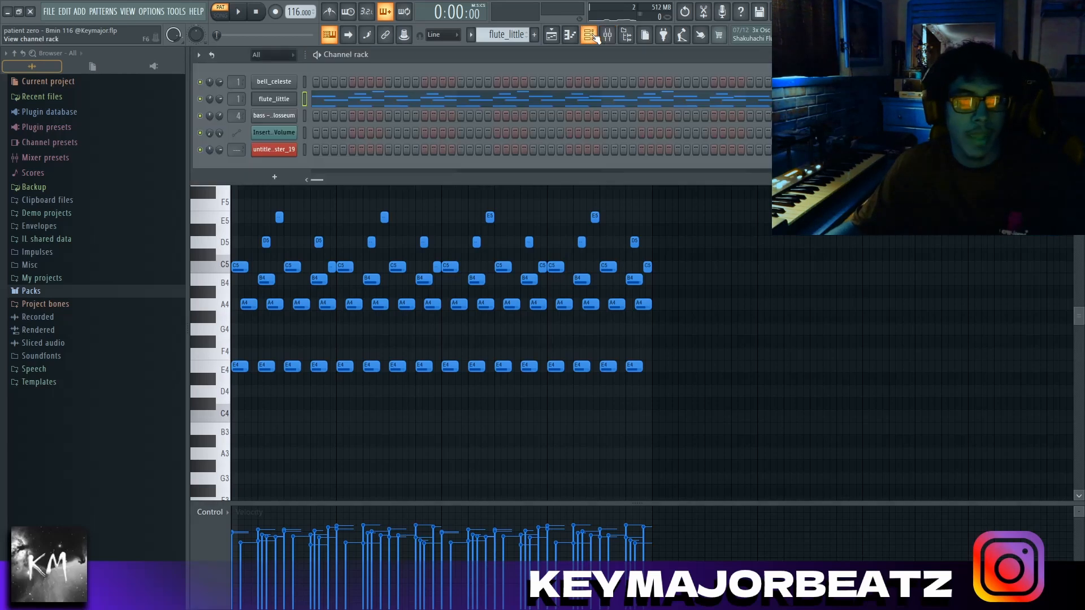
{"action": "left_click", "coordinate": [290, 106]}
{"action": "key", "text": "F9"}
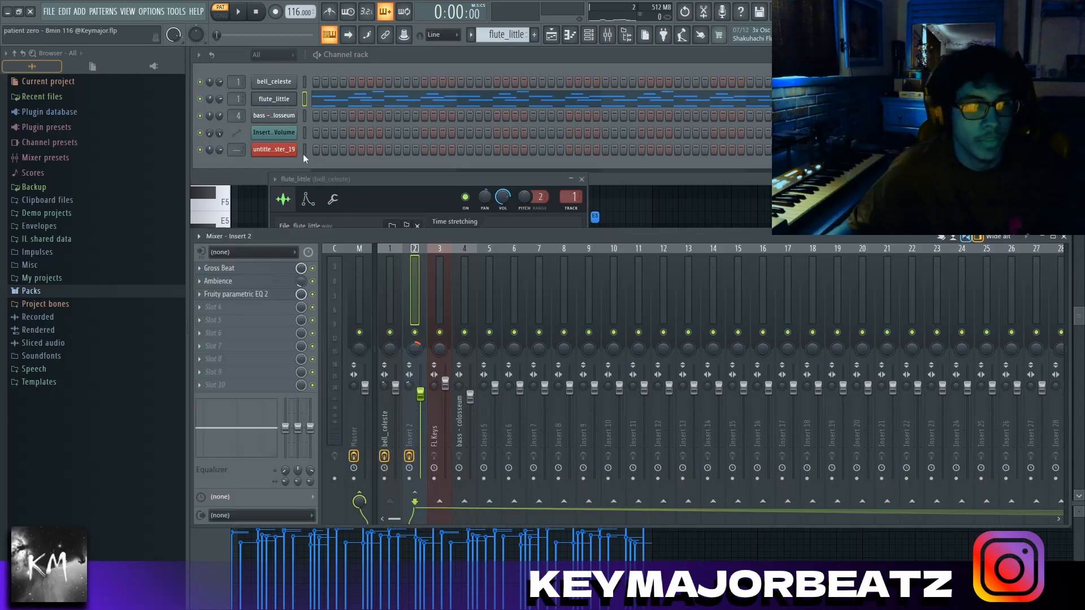
Open the bass - colosseum channel's settings and bring up its notes in the piano roll.
{"action": "left_click", "coordinate": [280, 117]}
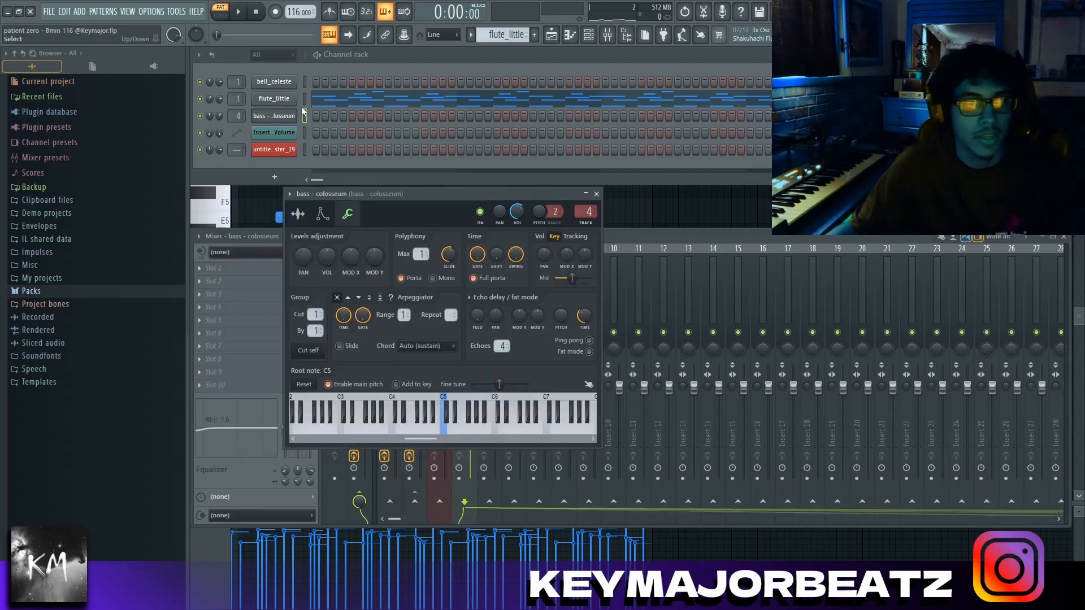
{"action": "left_click", "coordinate": [279, 118]}
{"action": "scroll", "coordinate": [505, 35], "scroll_direction": "down", "scroll_amount": 1}
{"action": "left_click", "coordinate": [459, 115]}
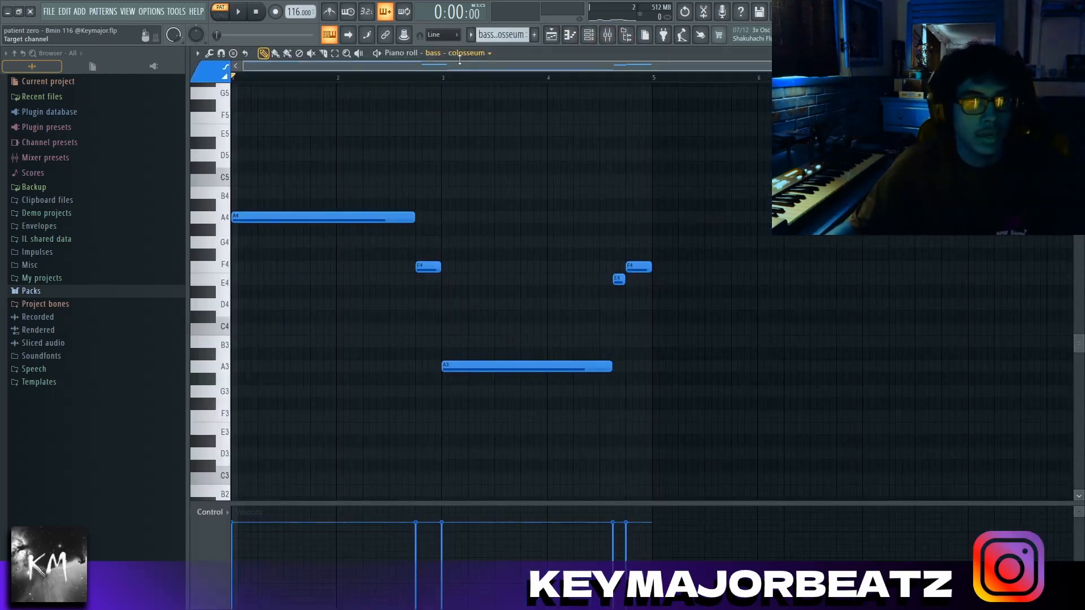
Locate the bass - colosseum sample in the browser from its sampler settings, and close the settings.
{"action": "right_click", "coordinate": [459, 54]}
{"action": "left_click", "coordinate": [299, 218]}
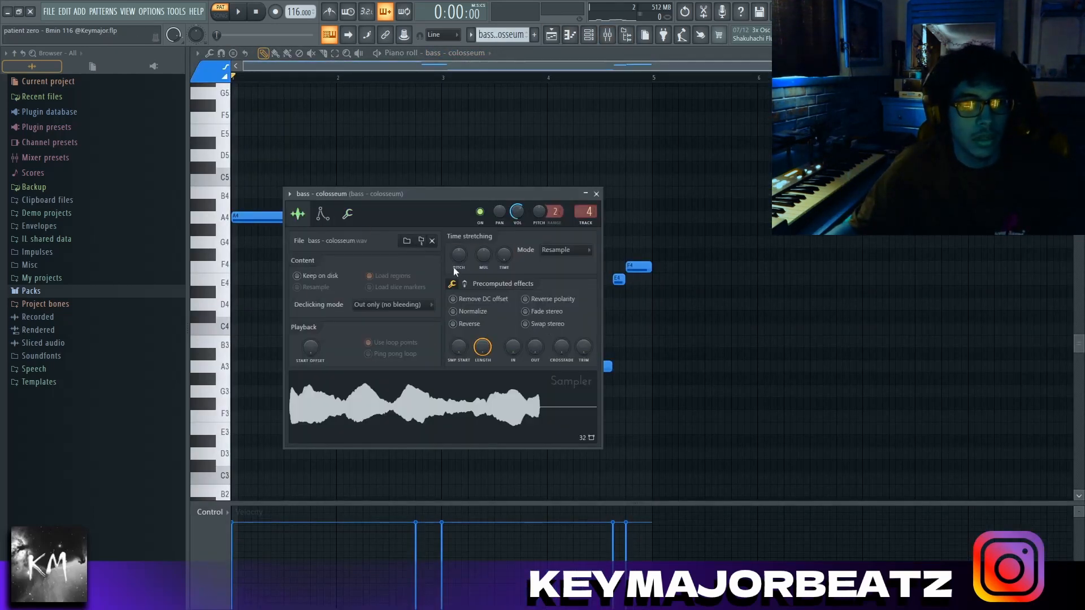
{"action": "left_click", "coordinate": [421, 241]}
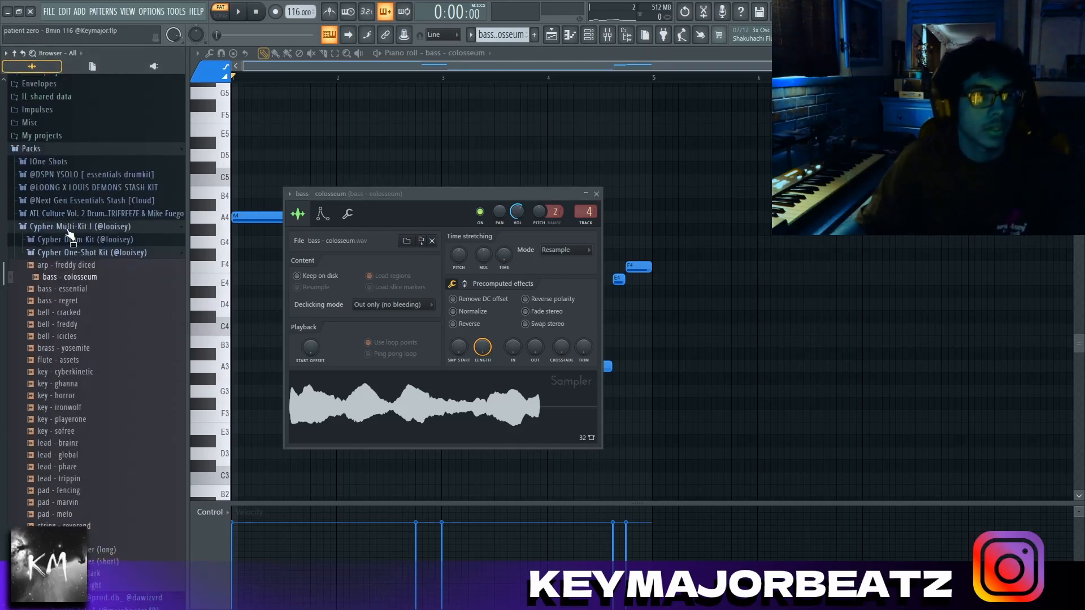
{"action": "right_click", "coordinate": [609, 161]}
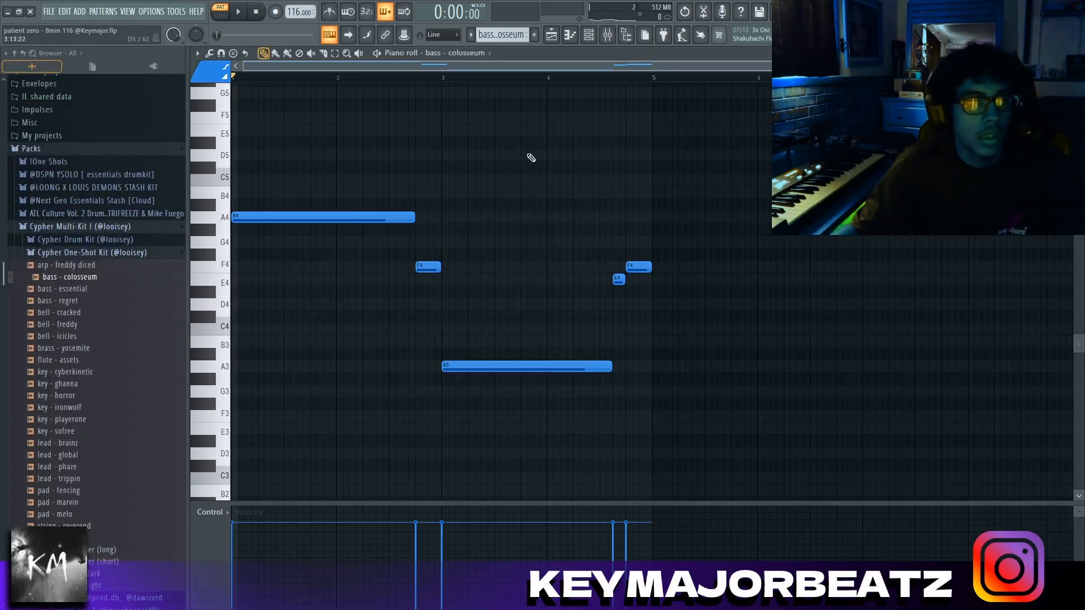
Highlight the bass notes in the piano roll, including the long A4 and A3 notes, and clear the selection.
{"action": "left_click_drag", "start_coordinate": [350, 137], "coordinate": [308, 232]}
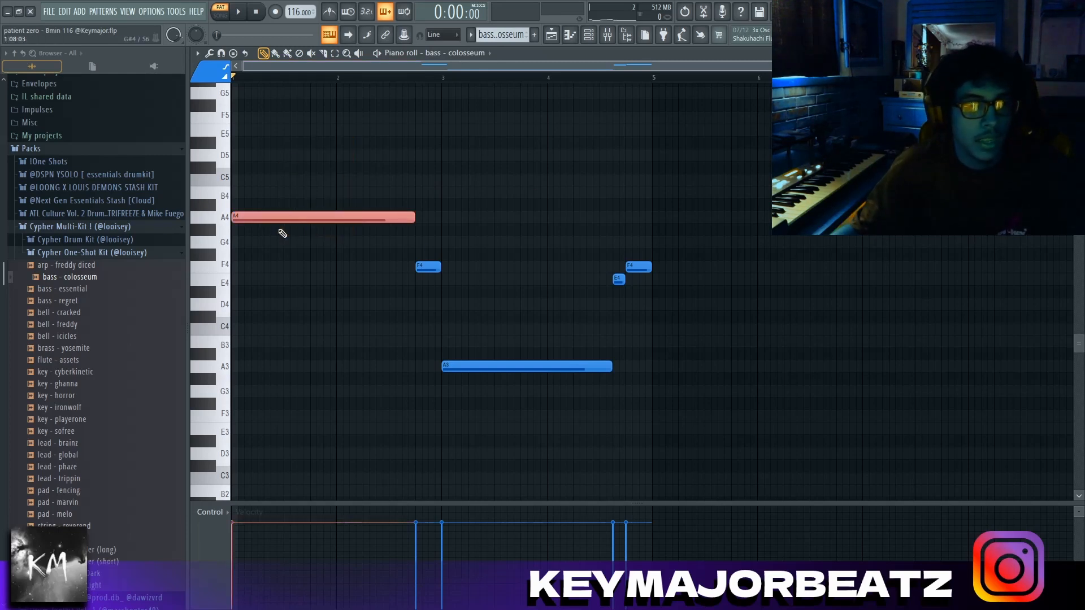
{"action": "left_click", "coordinate": [500, 226], "text": "ctrl"}
{"action": "key", "text": "ctrl+a"}
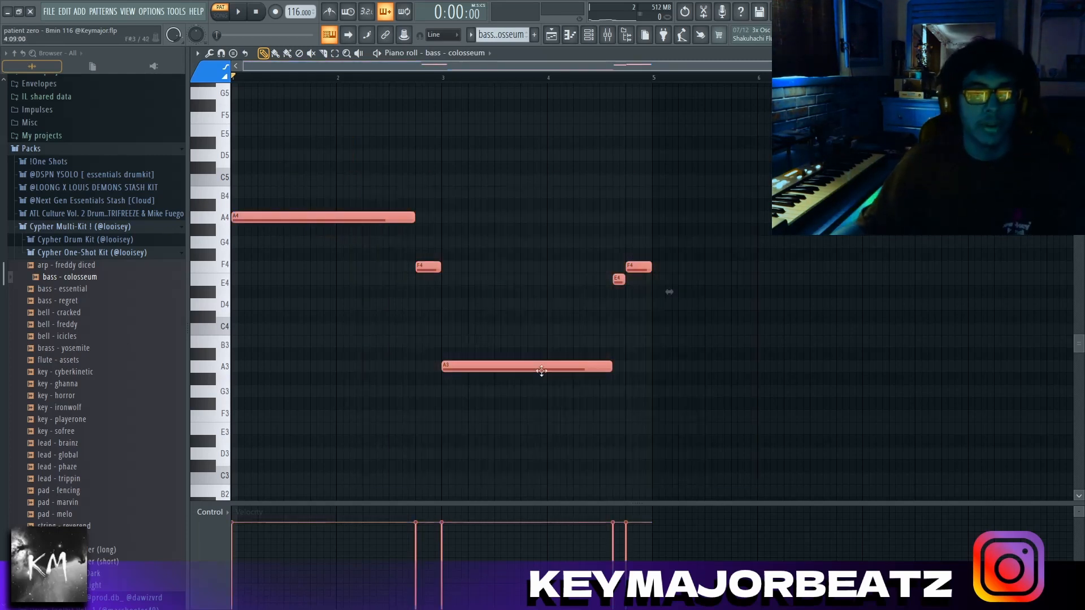
{"action": "left_click_drag", "start_coordinate": [326, 248], "coordinate": [335, 184]}
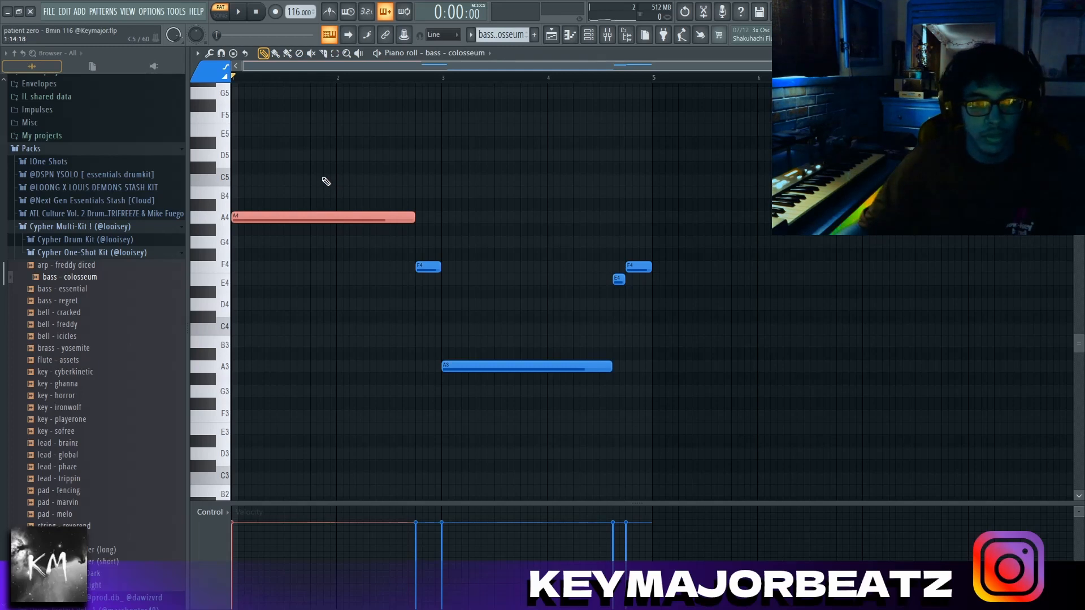
{"action": "left_click_drag", "start_coordinate": [518, 272], "coordinate": [547, 401]}
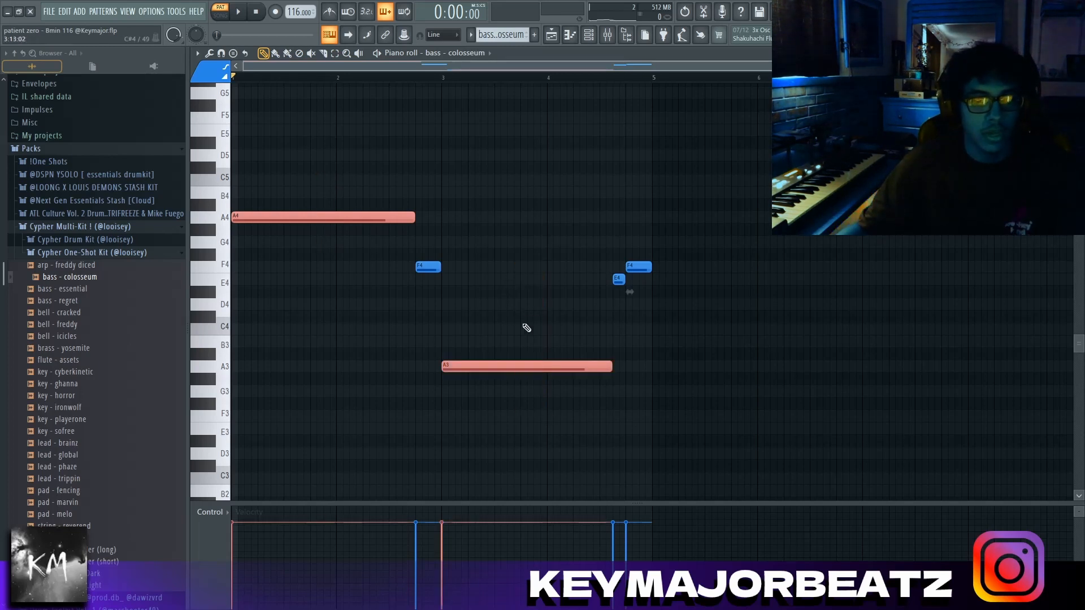
{"action": "mouse_move", "coordinate": [407, 310]}
{"action": "left_mouse_down"}
{"action": "mouse_move", "coordinate": [665, 285]}
{"action": "mouse_move", "coordinate": [683, 260]}
{"action": "mouse_move", "coordinate": [677, 228]}
{"action": "mouse_move", "coordinate": [423, 304]}
{"action": "left_mouse_up"}
{"action": "left_click", "coordinate": [550, 218]}
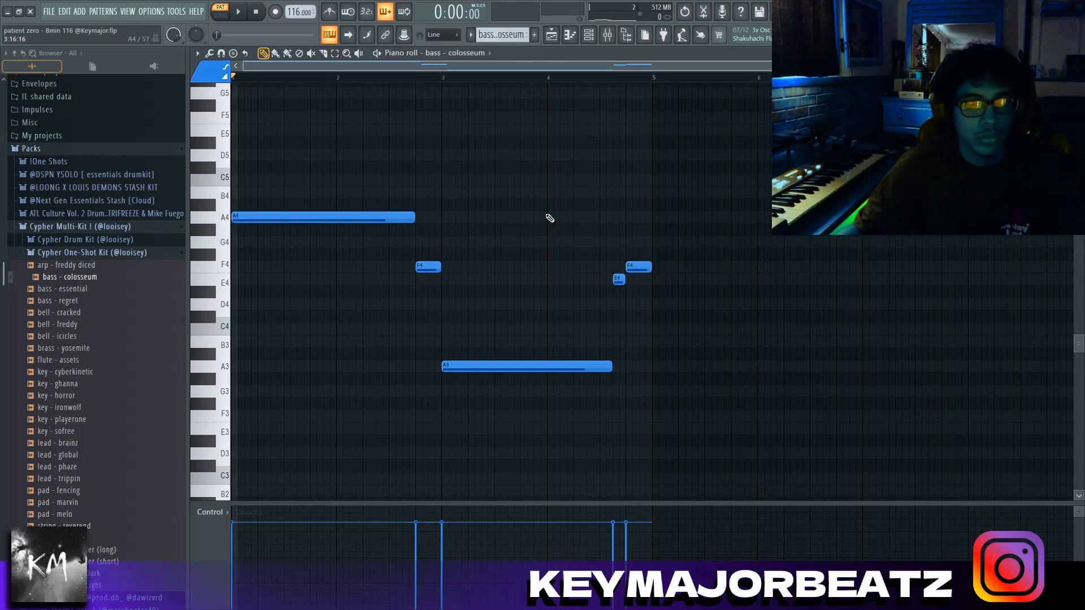
Set the bass - colosseum channel's portamento slide time to about 0:21 and close its settings.
{"action": "right_click", "coordinate": [483, 56]}
{"action": "left_click", "coordinate": [348, 212]}
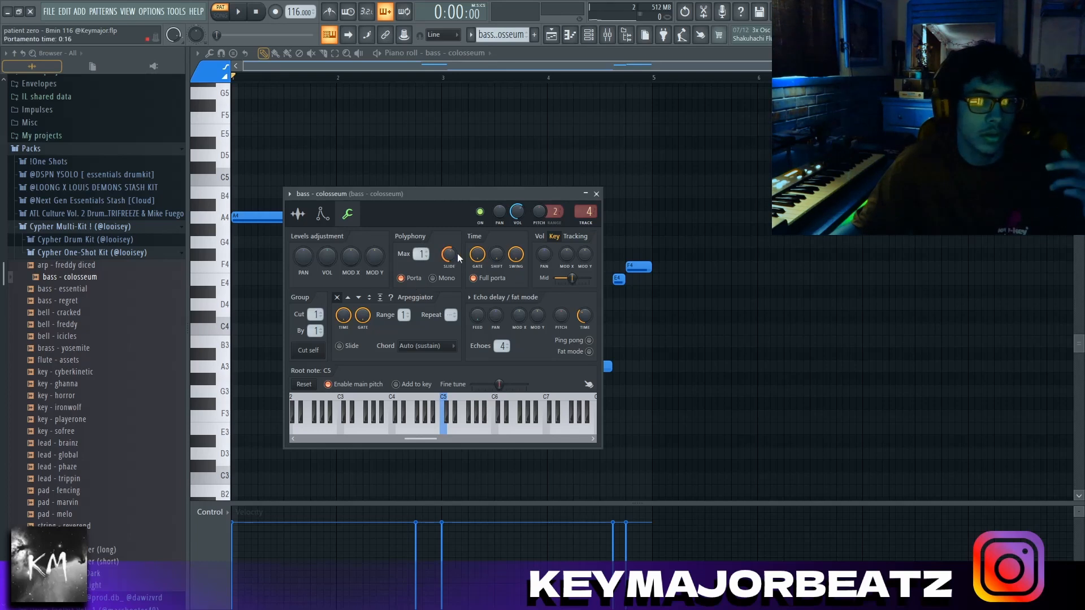
{"action": "left_click_drag", "start_coordinate": [450, 257], "coordinate": [451, 252]}
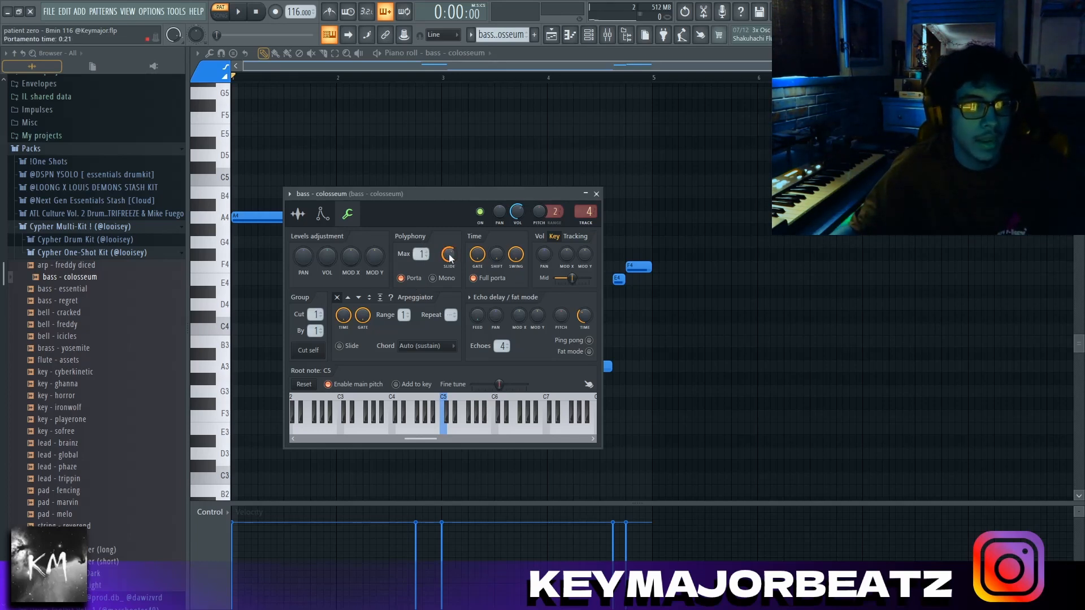
{"action": "scroll", "coordinate": [450, 257], "scroll_direction": "up", "scroll_amount": 5}
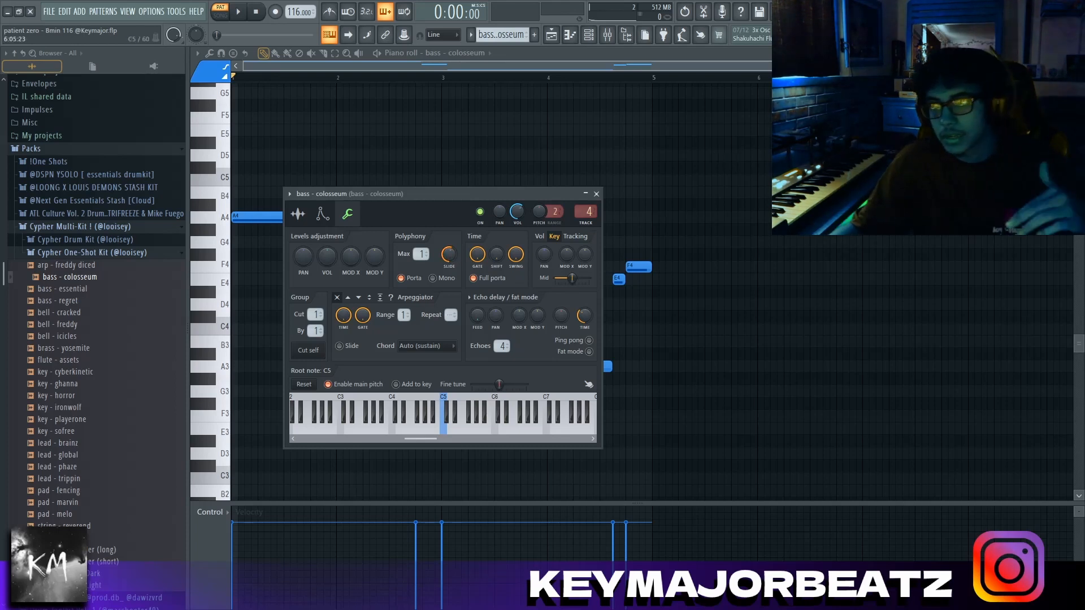
{"action": "left_click", "coordinate": [800, 205]}
Open the Fruity Limiter on the master track and reposition its window so all its controls can be examined.
{"action": "key", "text": "F9"}
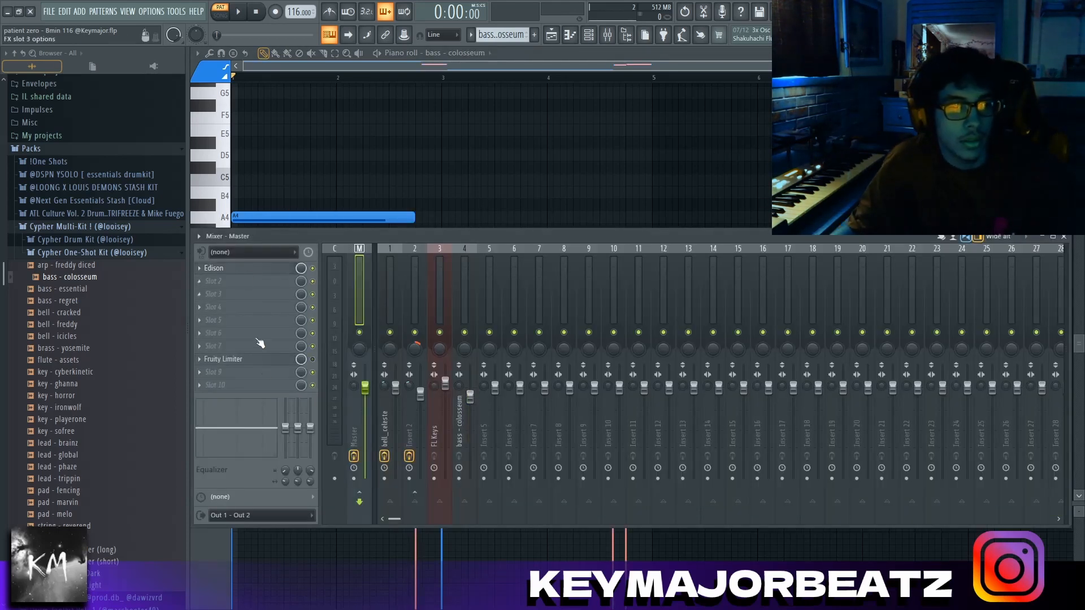
{"action": "left_click", "coordinate": [248, 359]}
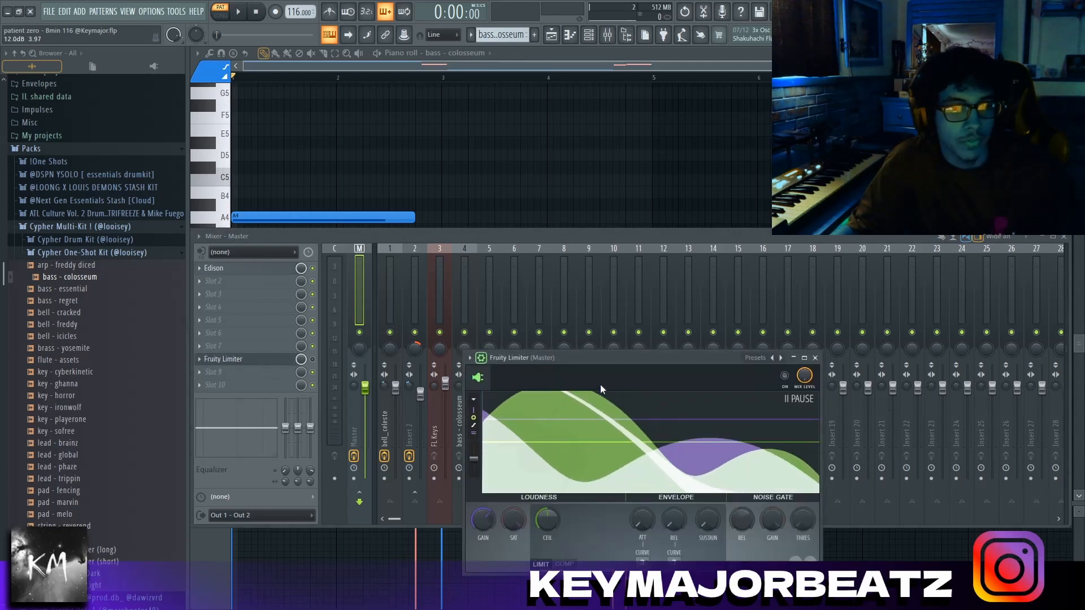
{"action": "left_click_drag", "start_coordinate": [581, 364], "coordinate": [558, 301]}
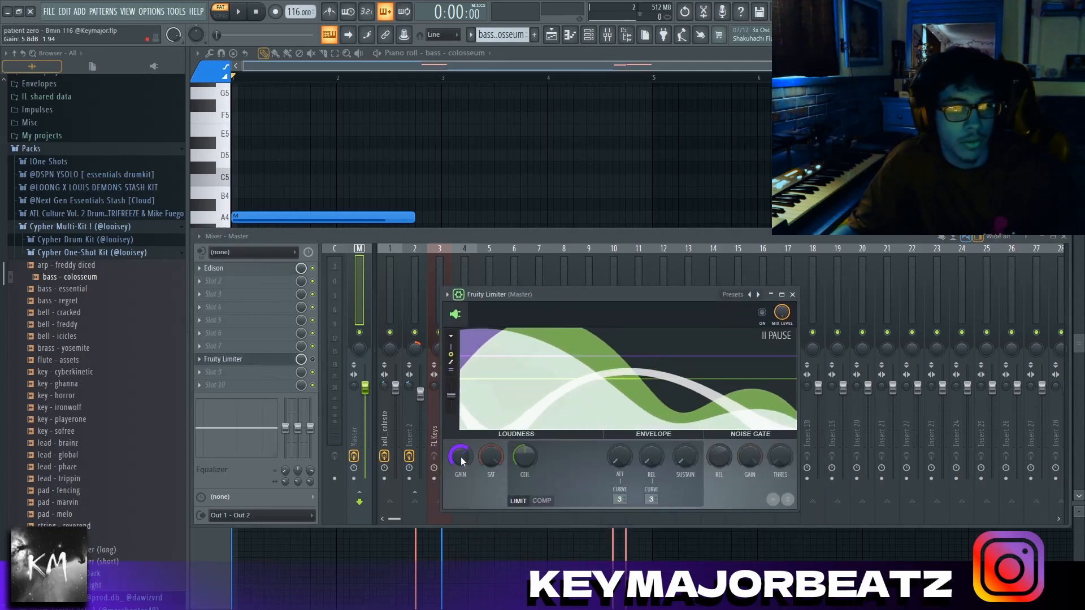
Open the bell_celeste pattern from the playlist and duplicate its four bars of notes through bar 8.
{"action": "key", "text": "F5"}
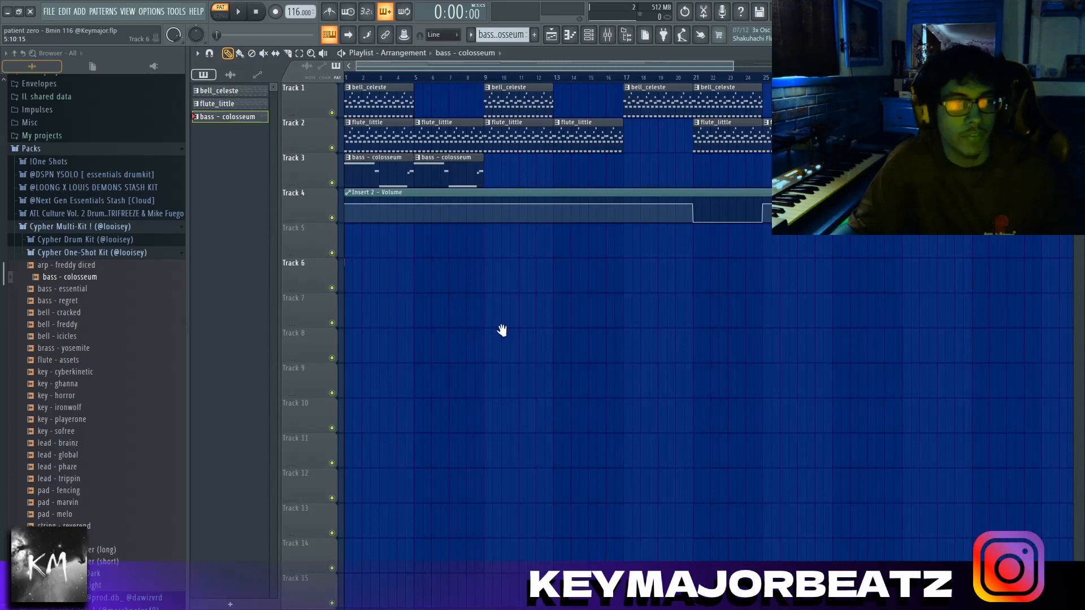
{"action": "double_click", "coordinate": [389, 92]}
{"action": "key", "text": "ctrl+b"}
{"action": "key", "text": "ctrl+b"}
{"action": "scroll", "coordinate": [641, 157], "scroll_direction": "down", "scroll_amount": 1}
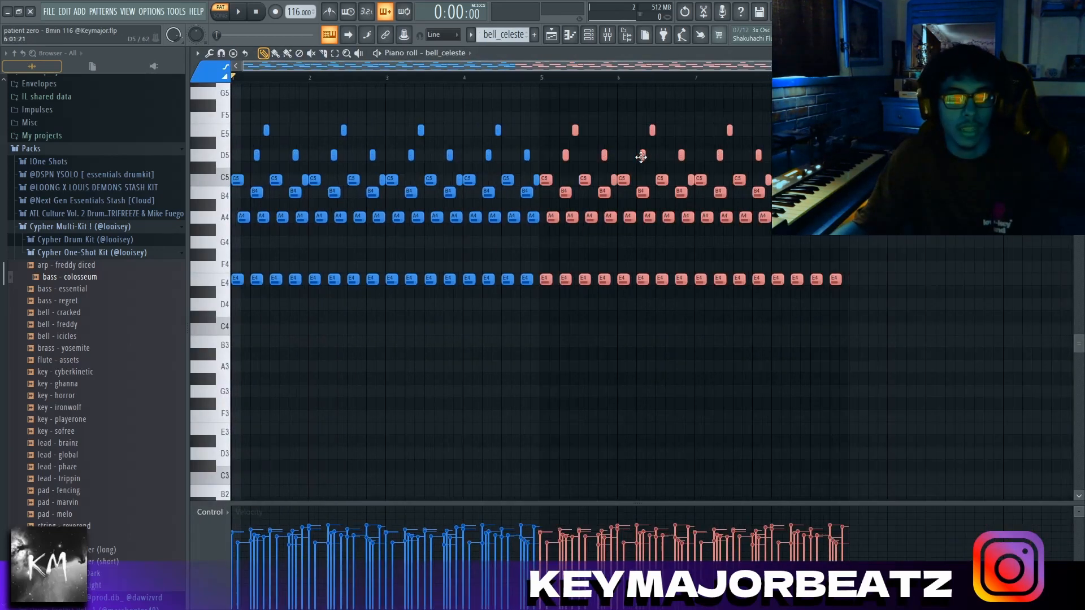
{"action": "scroll", "coordinate": [641, 157], "scroll_direction": "down", "scroll_amount": 1}
{"action": "key", "text": "ctrl+a"}
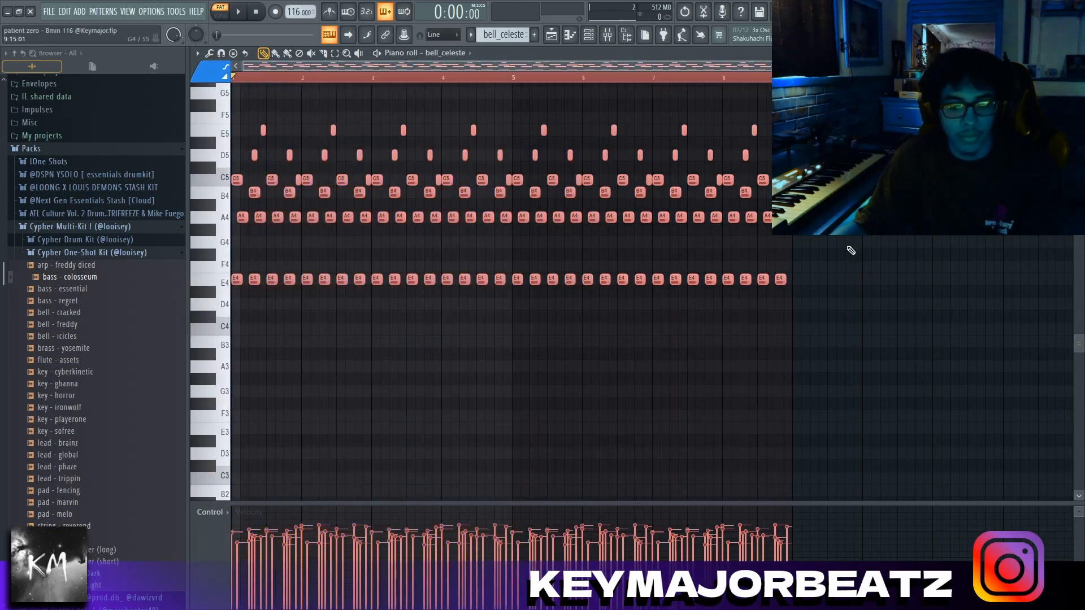
{"action": "key", "text": "ctrl+d"}
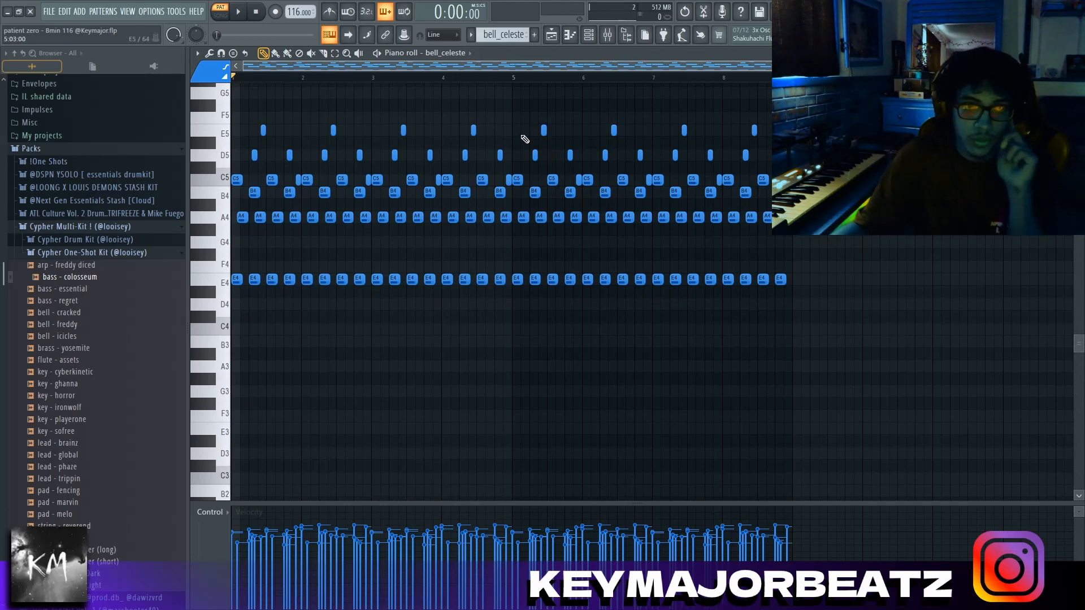
Delete the duplicated bell_celeste notes from bar 5 onward.
{"action": "left_click_drag", "start_coordinate": [520, 119], "coordinate": [778, 316]}
{"action": "scroll", "coordinate": [777, 317], "scroll_direction": "down", "scroll_amount": 1}
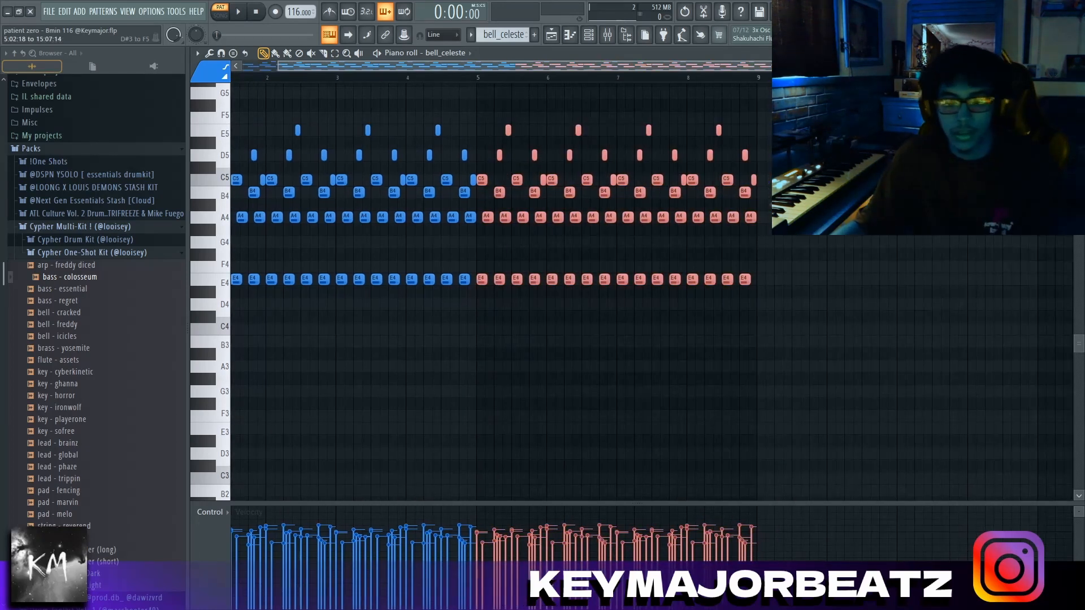
{"action": "key", "text": "Delete"}
{"action": "scroll", "coordinate": [487, 177], "scroll_direction": "up", "scroll_amount": 2}
{"action": "scroll", "coordinate": [491, 180], "scroll_direction": "up", "scroll_amount": 4}
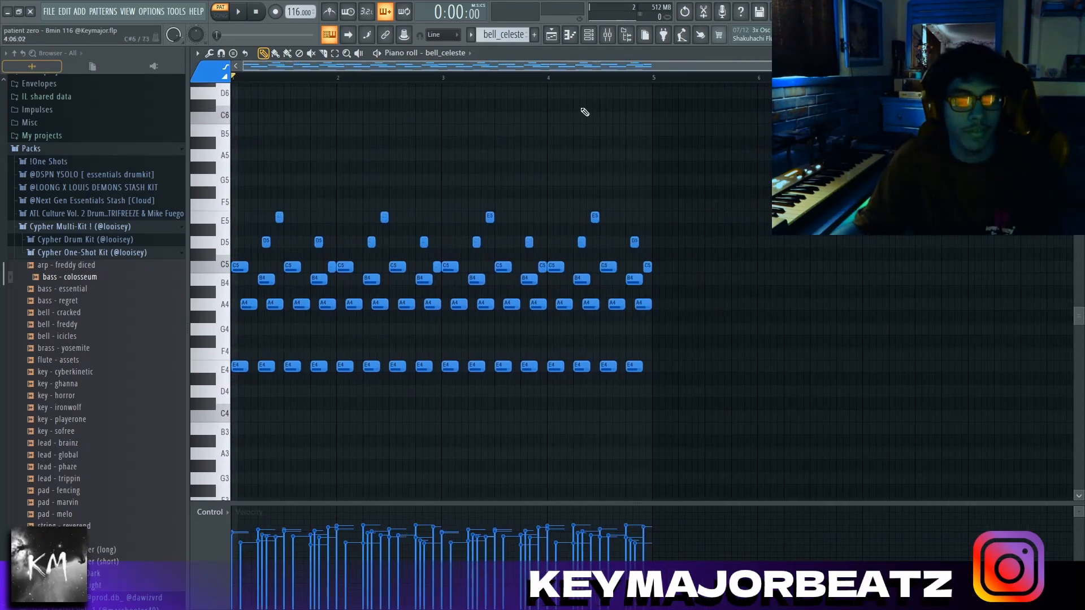
Examine the Insert 2 volume automation clip in the playlist alongside the Insert 2 track in the mixer.
{"action": "key", "text": "F5"}
{"action": "scroll", "coordinate": [576, 95], "scroll_direction": "down", "scroll_amount": 1}
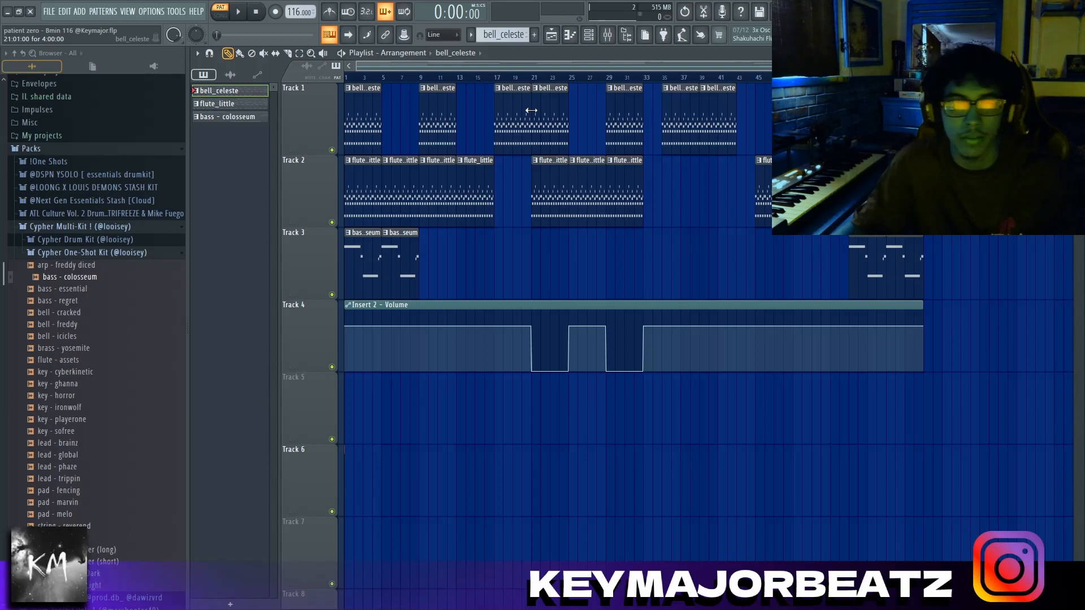
{"action": "left_click", "coordinate": [527, 305], "text": "ctrl"}
{"action": "scroll", "coordinate": [525, 258], "scroll_direction": "down", "scroll_amount": 1}
{"action": "scroll", "coordinate": [526, 257], "scroll_direction": "down", "scroll_amount": 1}
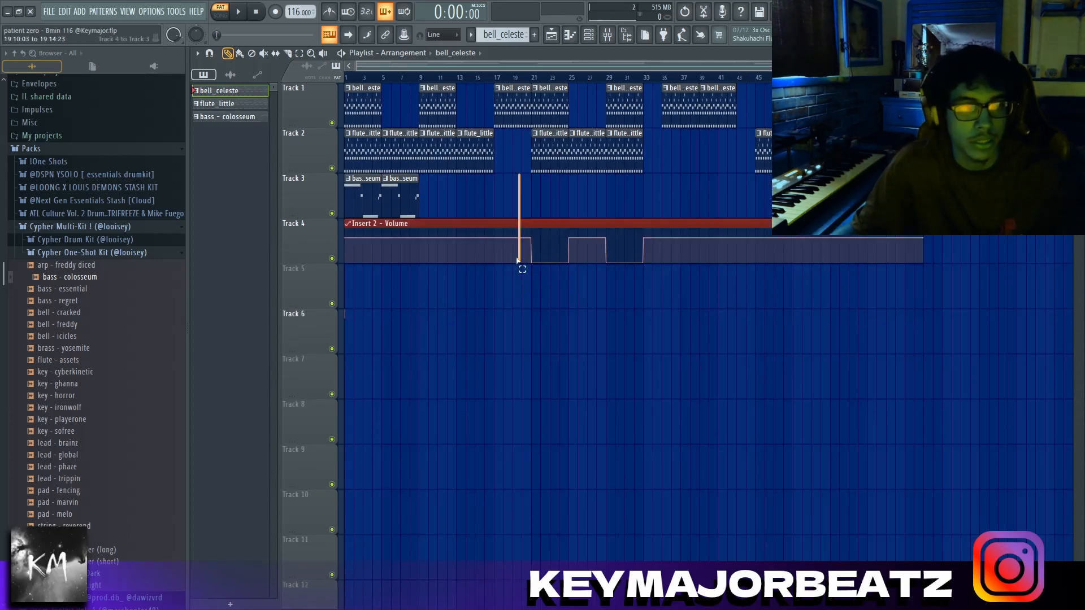
{"action": "left_click", "coordinate": [626, 36]}
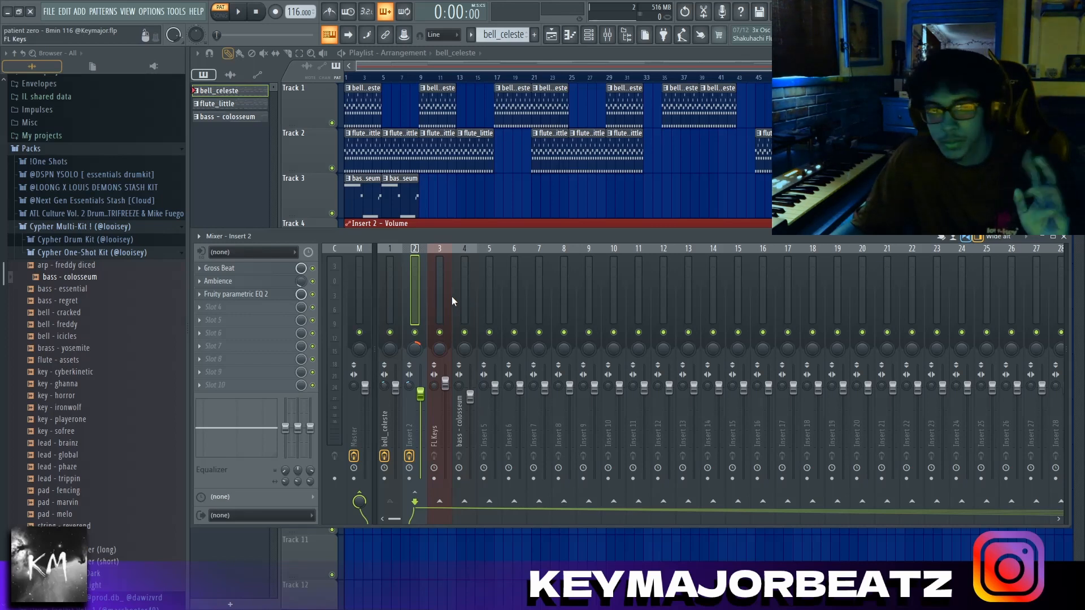
{"action": "right_click", "coordinate": [530, 209]}
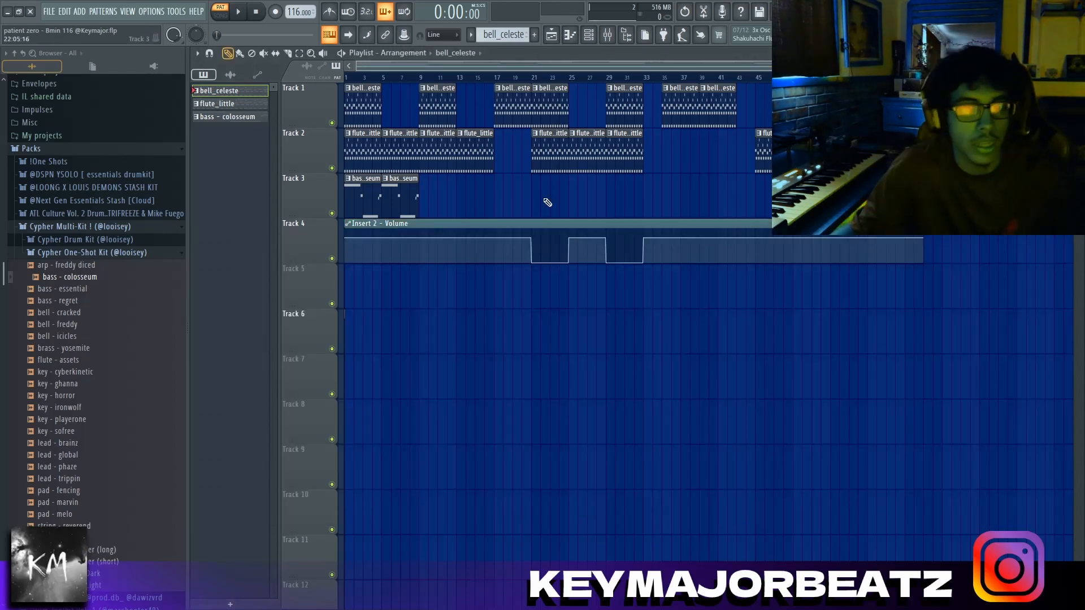
{"action": "scroll", "coordinate": [531, 195], "scroll_direction": "up", "scroll_amount": 4}
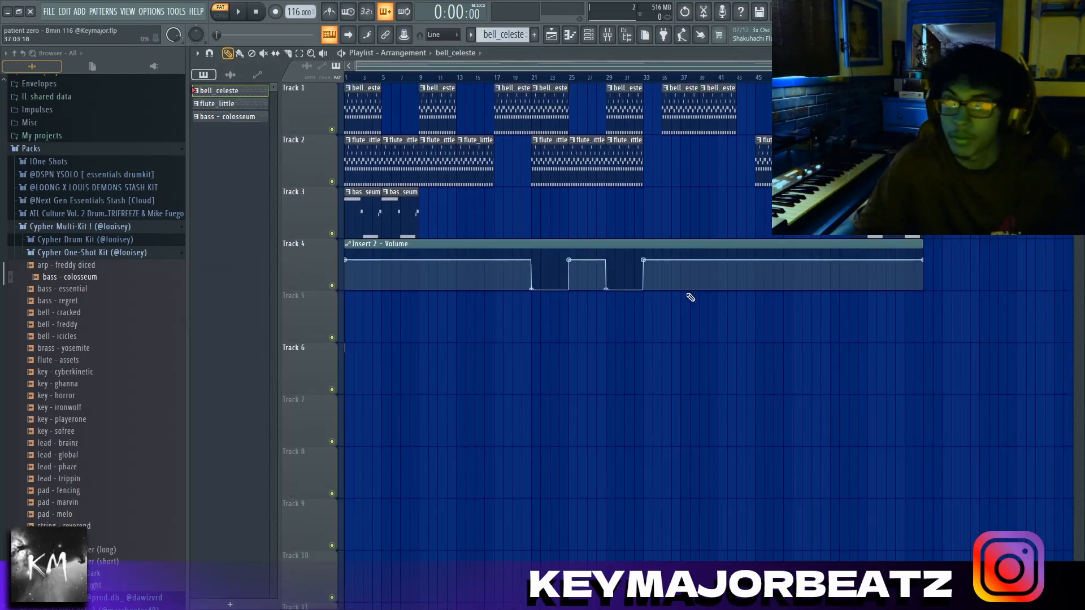
Play the arrangement from about bar 20 to hear the Insert 2 volume automation, checking the mixer.
{"action": "left_click", "coordinate": [522, 78]}
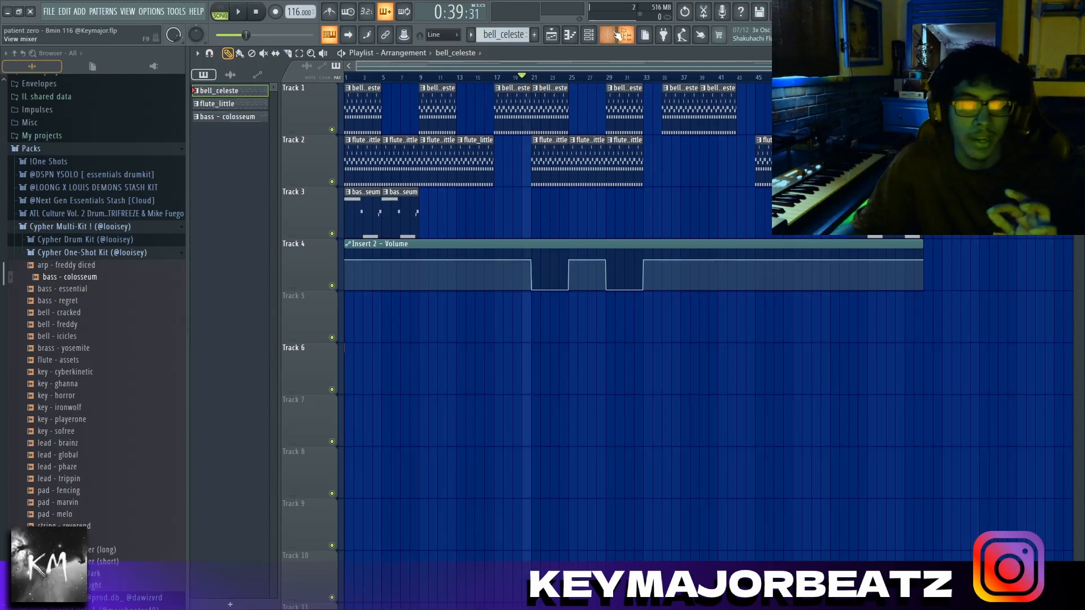
{"action": "left_click", "coordinate": [618, 35]}
{"action": "left_click", "coordinate": [618, 35]}
{"action": "key", "text": "space"}
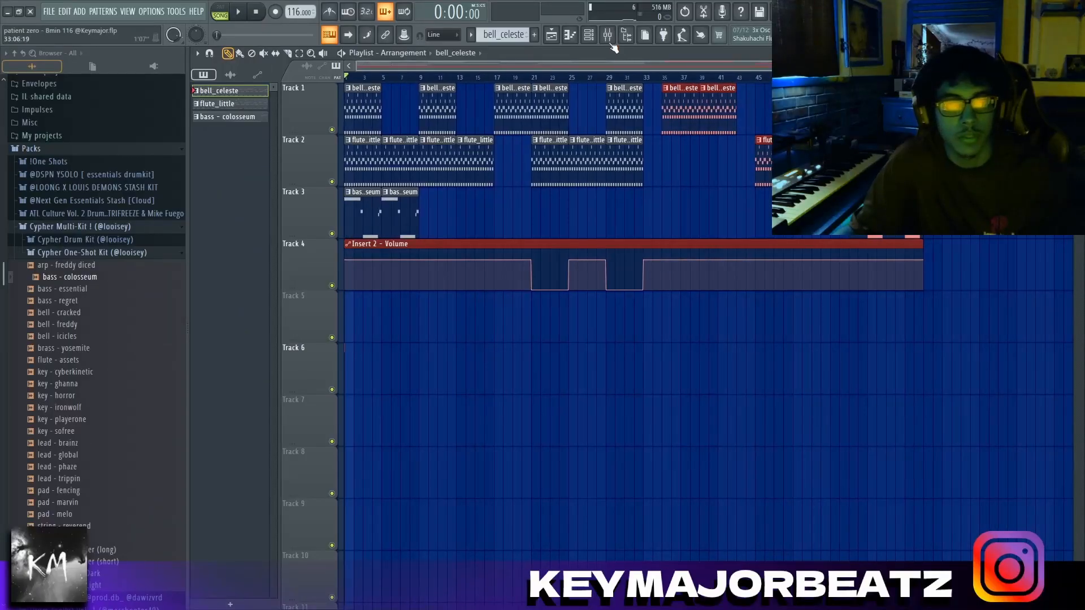
{"action": "key", "text": "F9"}
{"action": "key", "text": "F9"}
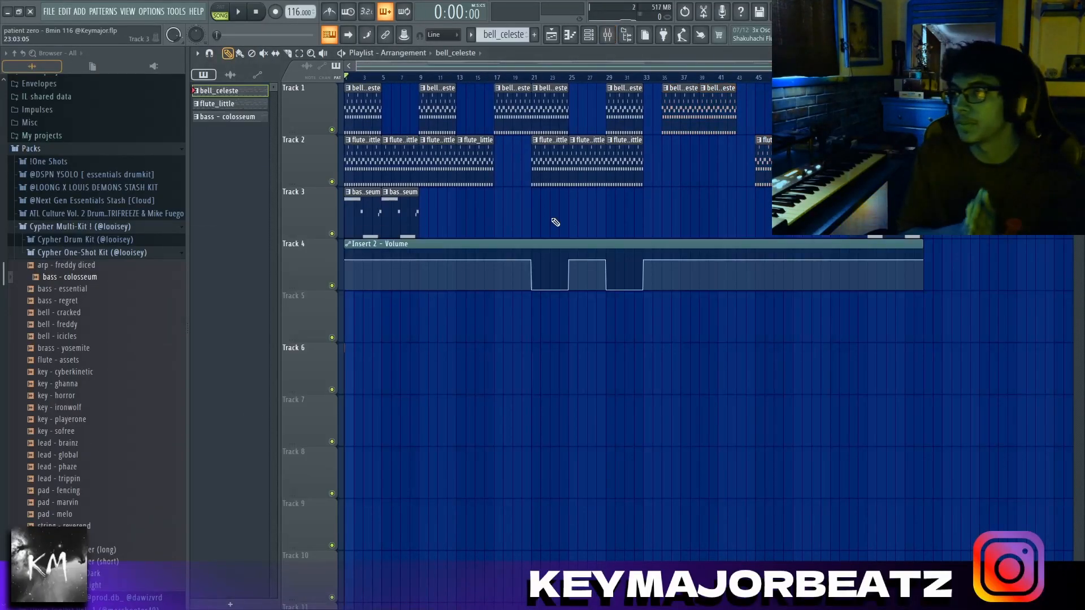